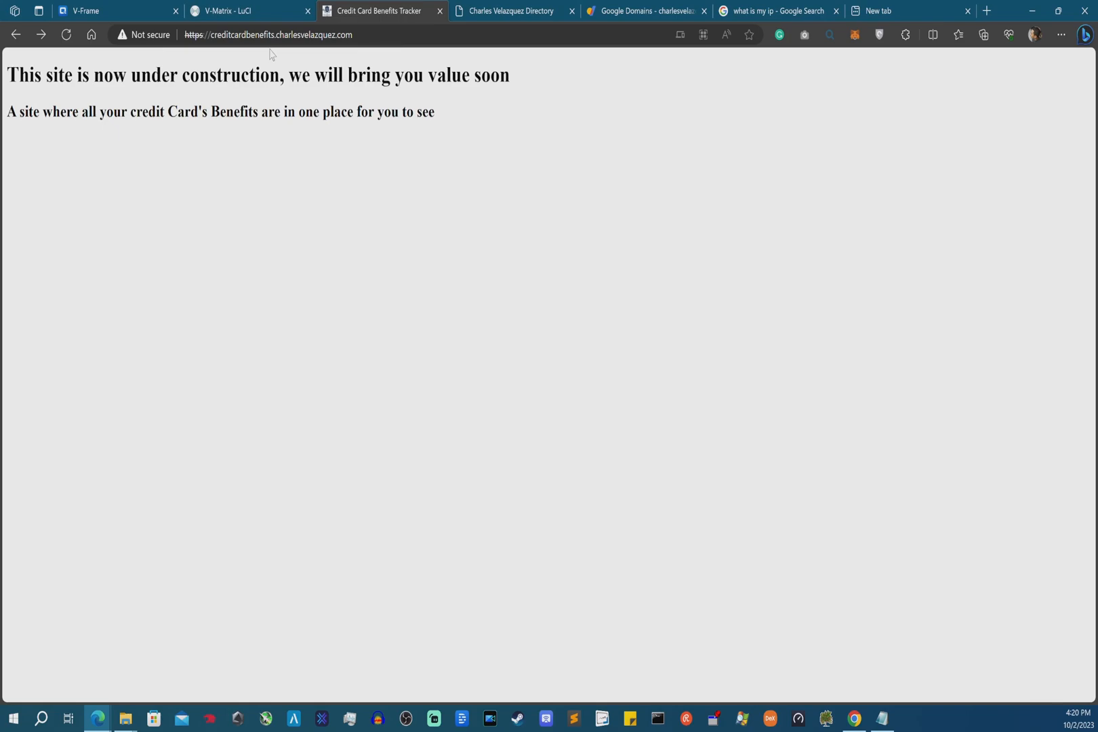
- Inspect the connection security details of the Credit Card Benefits Tracker site
{"action": "left_click_drag", "start_coordinate": [356, 40], "coordinate": [172, 39]}
{"action": "left_click", "coordinate": [66, 456]}
{"action": "left_click", "coordinate": [153, 37]}
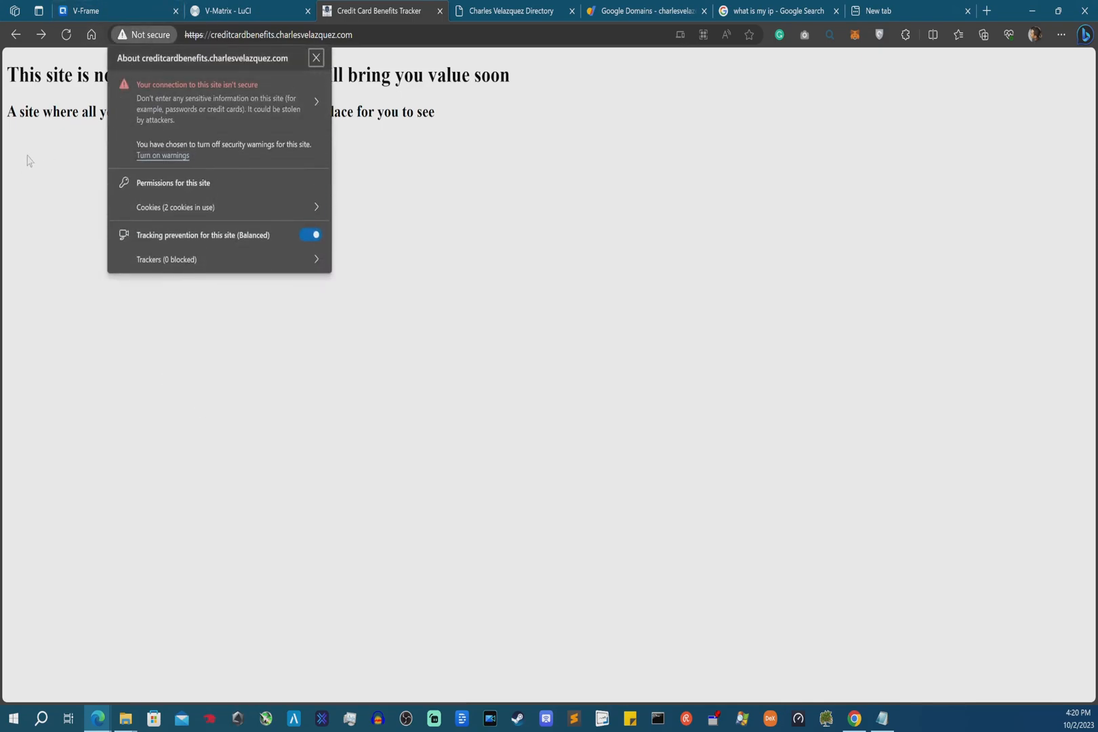
{"action": "left_click", "coordinate": [129, 39]}
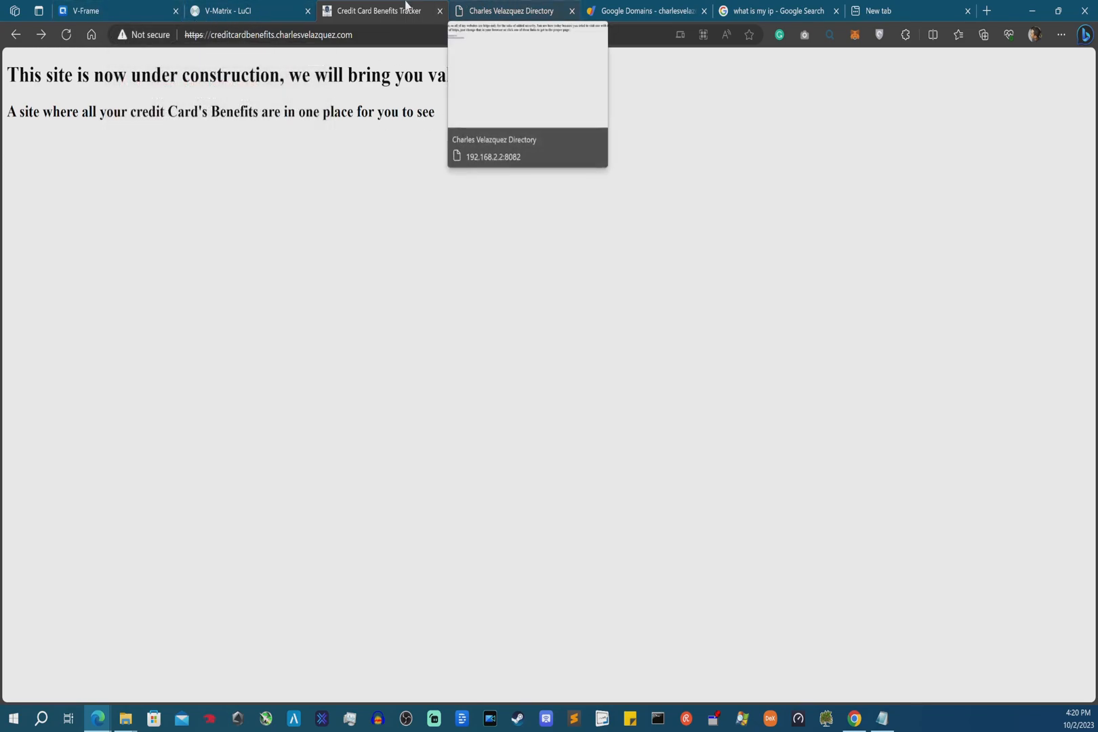
- Close all browser tabs after the Credit Card Benefits Tracker one and open google.com in a new tab
{"action": "right_click", "coordinate": [386, 7]}
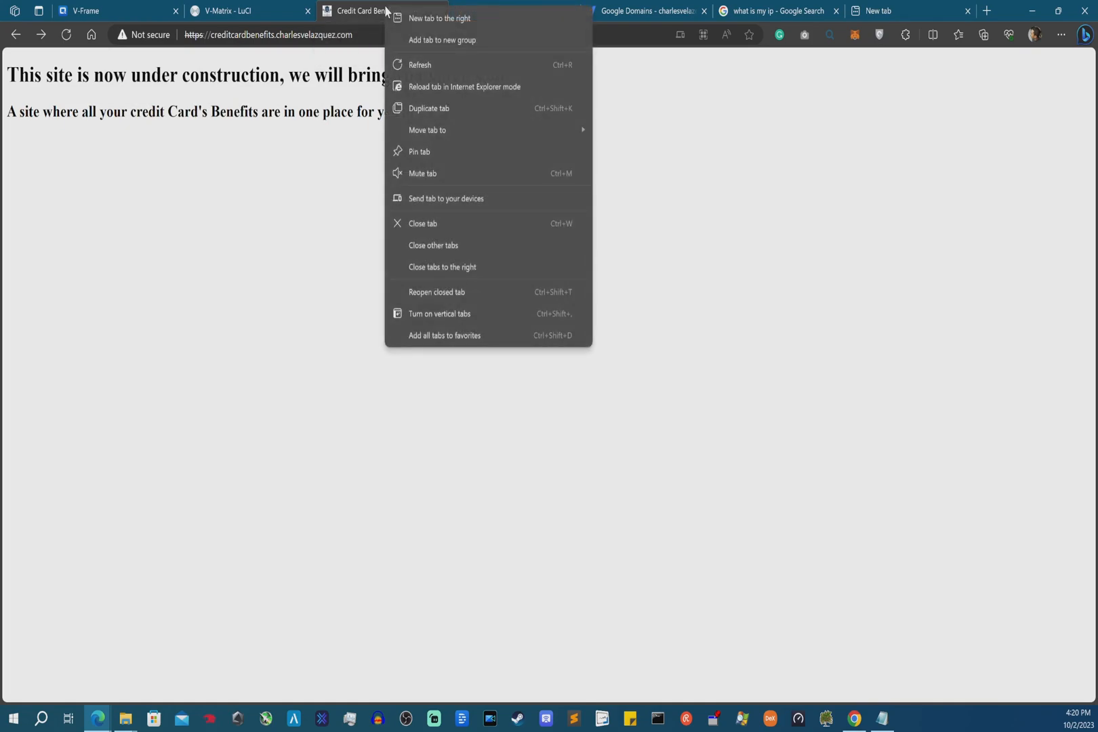
{"action": "left_click", "coordinate": [454, 269]}
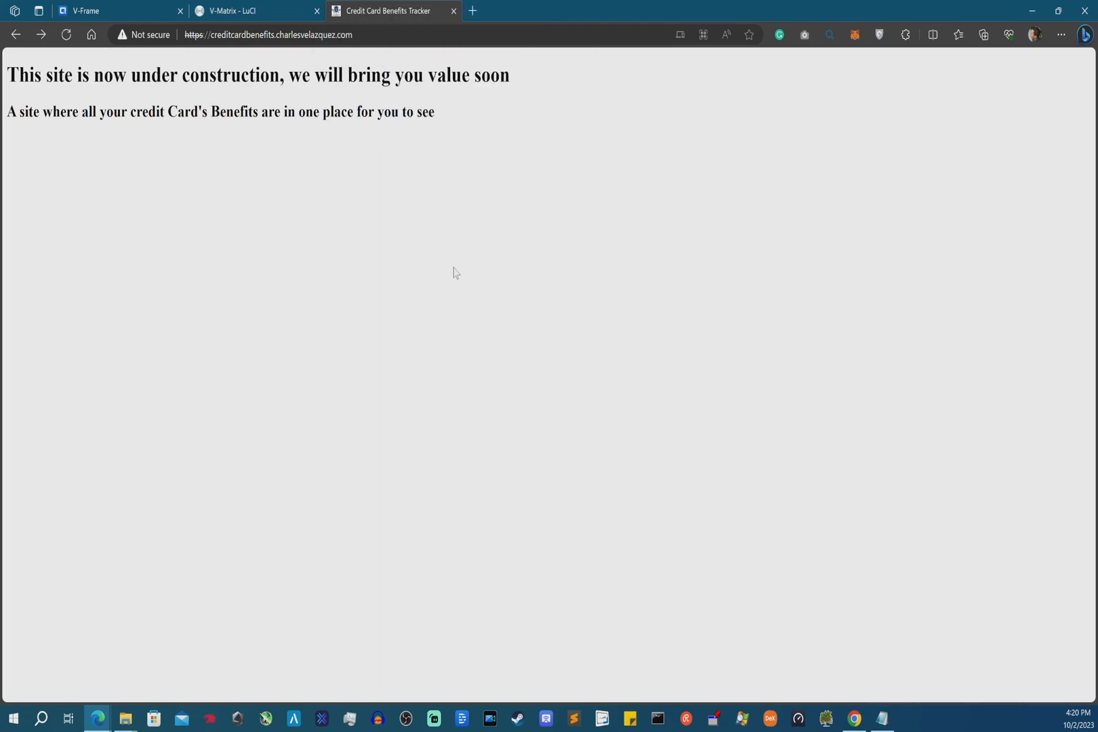
{"action": "left_click", "coordinate": [473, 10]}
{"action": "type", "text": "google.com"}
{"action": "key", "text": "Return"}
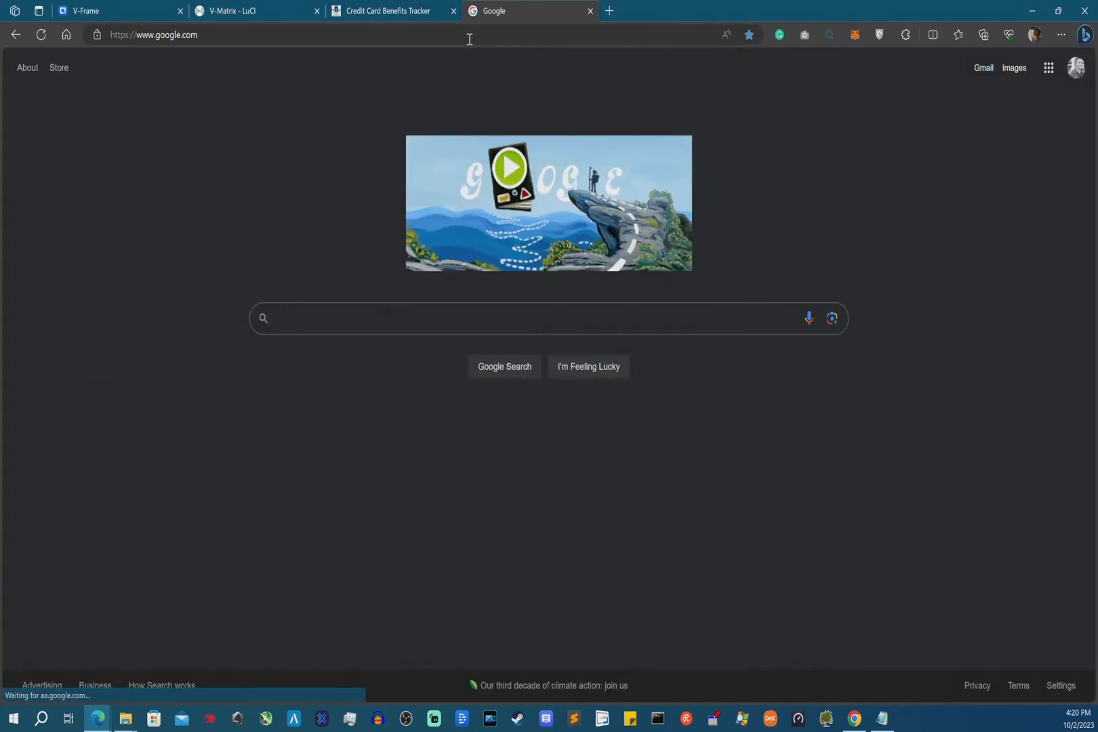
- Search Google for "let's encrypt" and open the Getting Started page of the Let's Encrypt site
{"action": "type", "text": "let"}
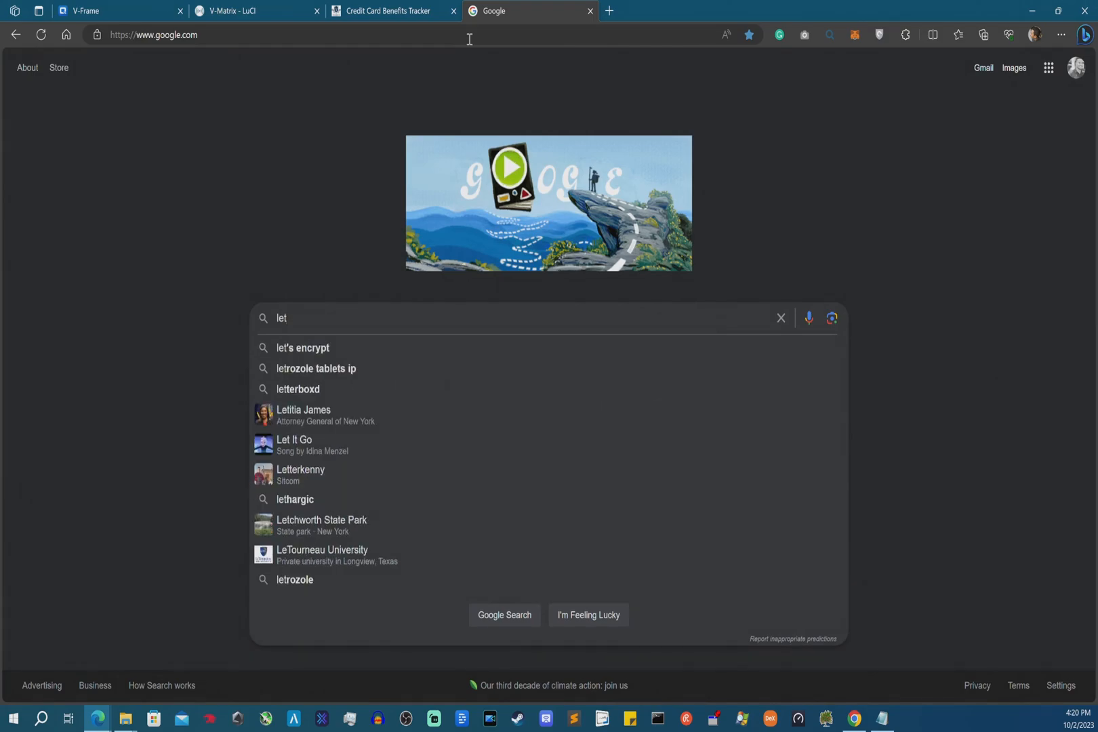
{"action": "key", "text": "Down"}
{"action": "key", "text": "Return"}
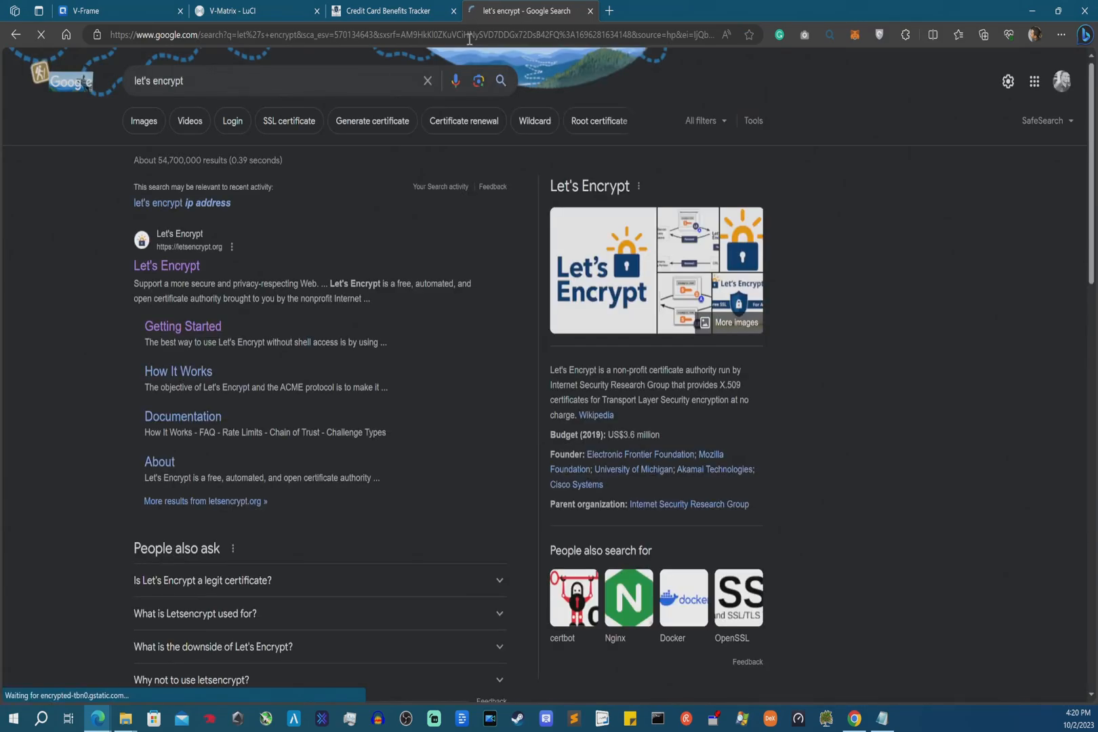
{"action": "left_click", "coordinate": [164, 328]}
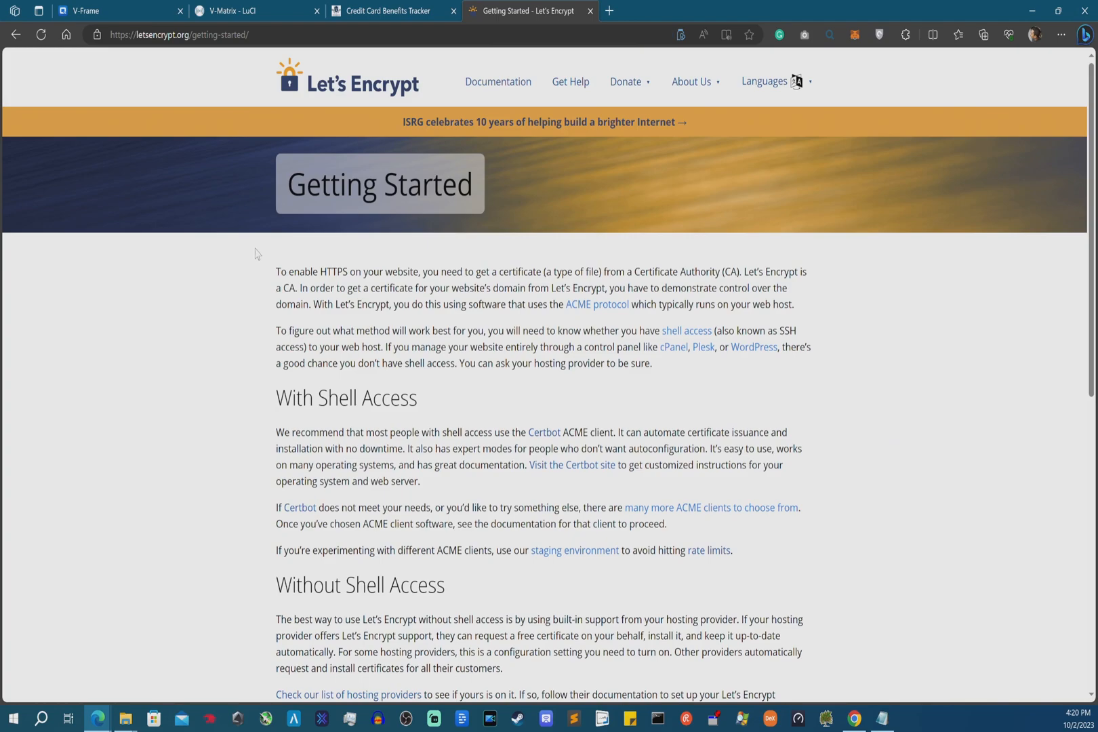
- Read through the Let's Encrypt Getting Started guide and open the Certbot site linked under With Shell Access
{"action": "scroll", "coordinate": [906, 406], "scroll_direction": "down", "scroll_amount": 3}
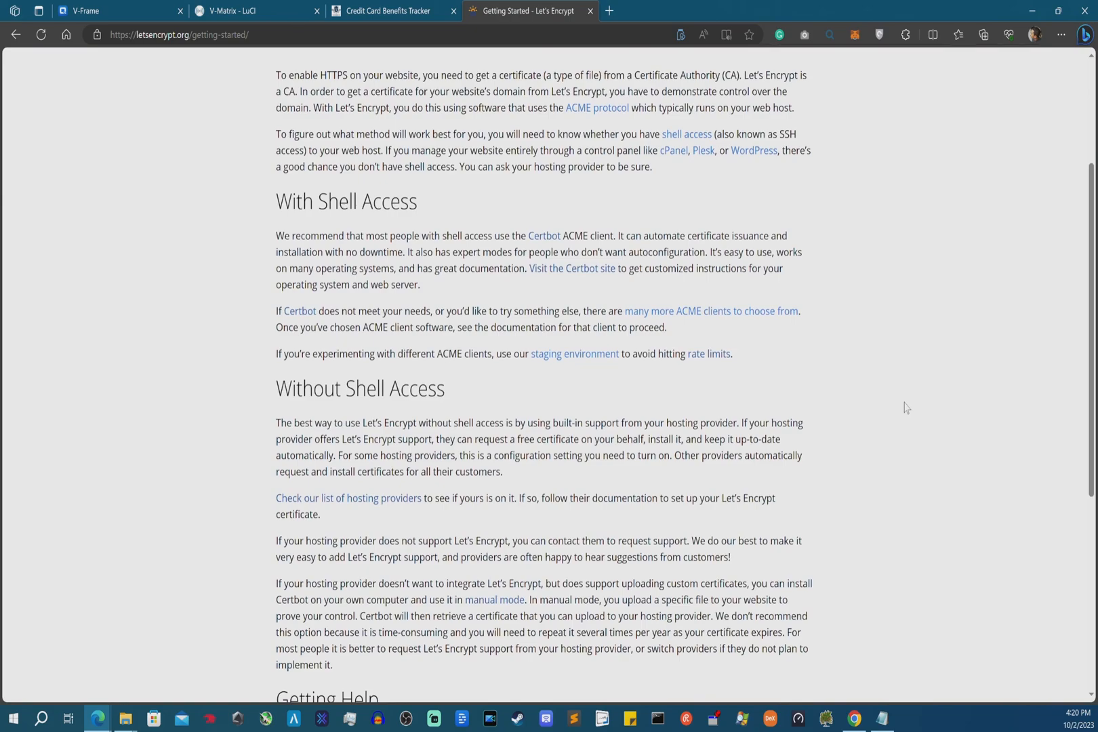
{"action": "scroll", "coordinate": [906, 407], "scroll_direction": "down", "scroll_amount": 2}
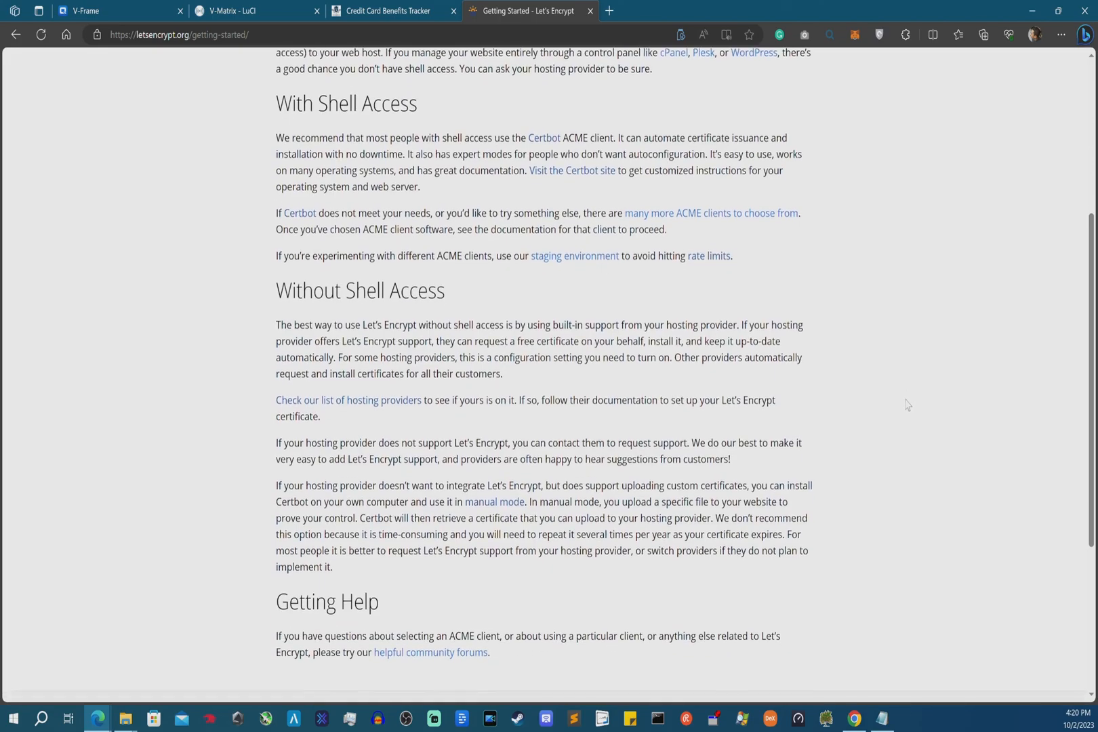
{"action": "scroll", "coordinate": [454, 291], "scroll_direction": "up", "scroll_amount": 3}
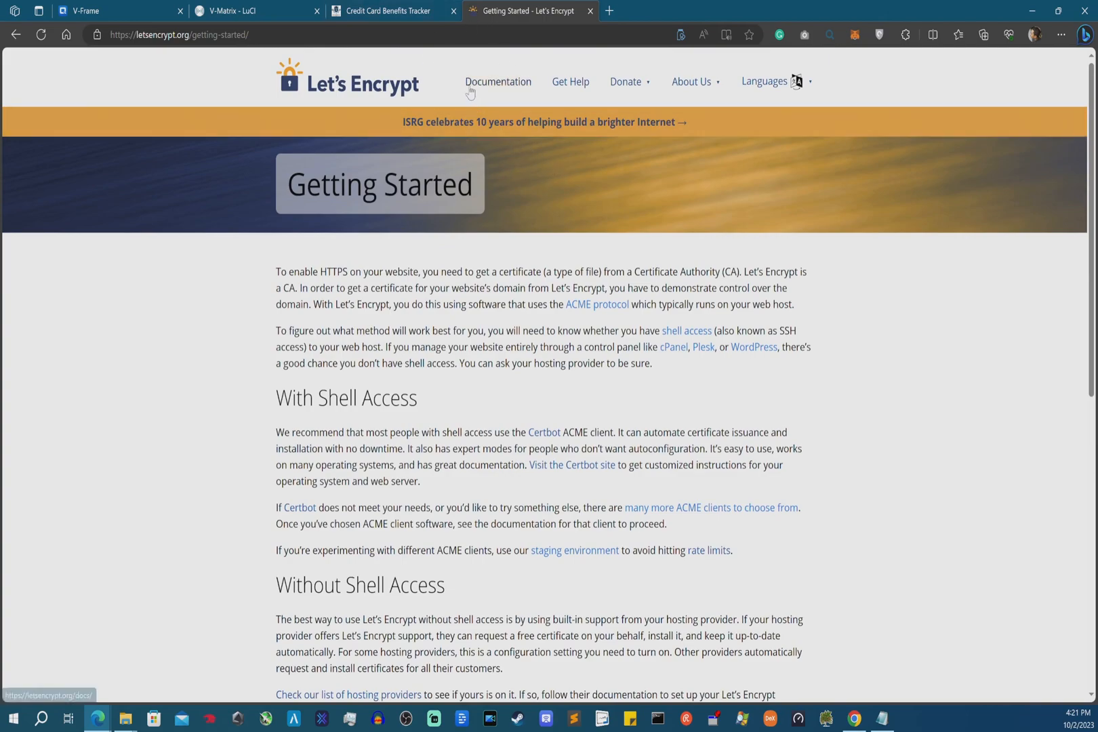
{"action": "left_click", "coordinate": [542, 436]}
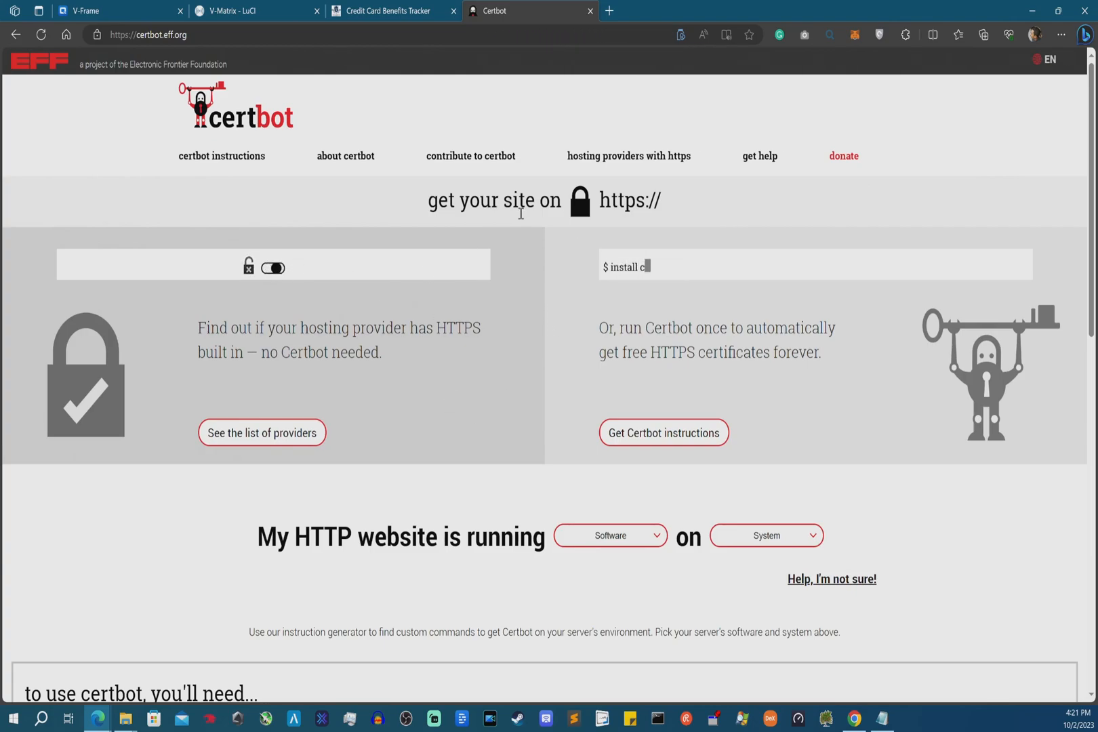
- Examine the software and system choices of the Certbot instruction generator and the requirements listed below it
{"action": "left_click", "coordinate": [655, 537]}
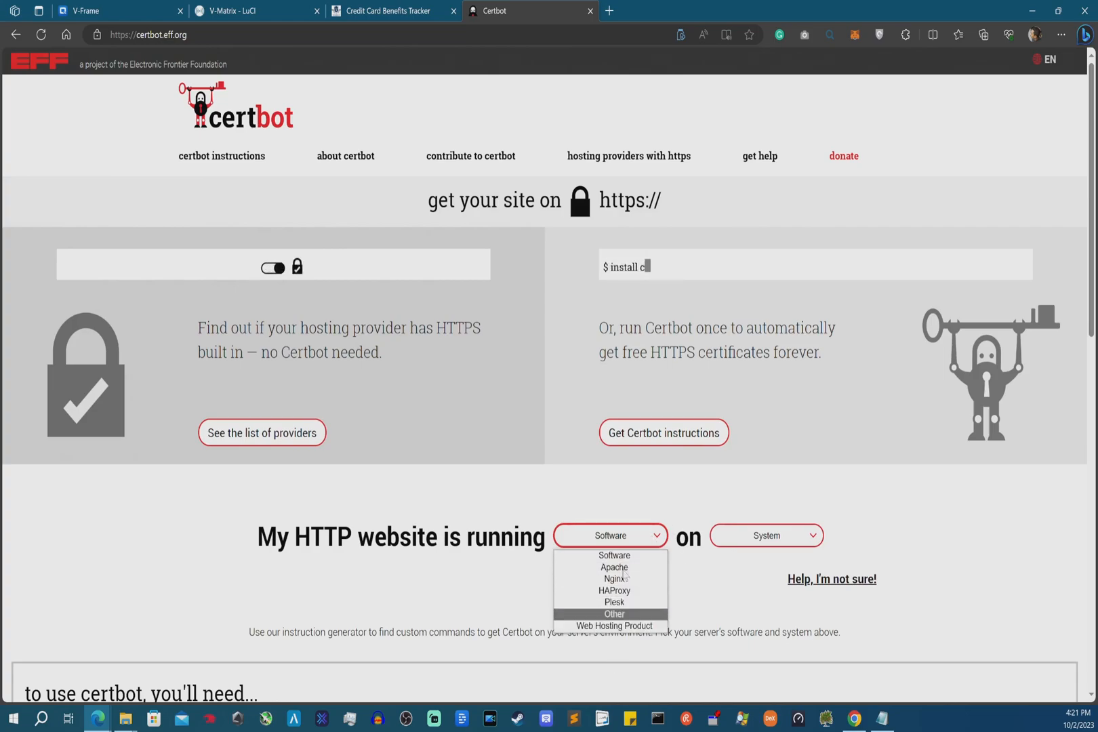
{"action": "scroll", "coordinate": [625, 291], "scroll_direction": "down", "scroll_amount": 4}
{"action": "scroll", "coordinate": [595, 300], "scroll_direction": "up", "scroll_amount": 1}
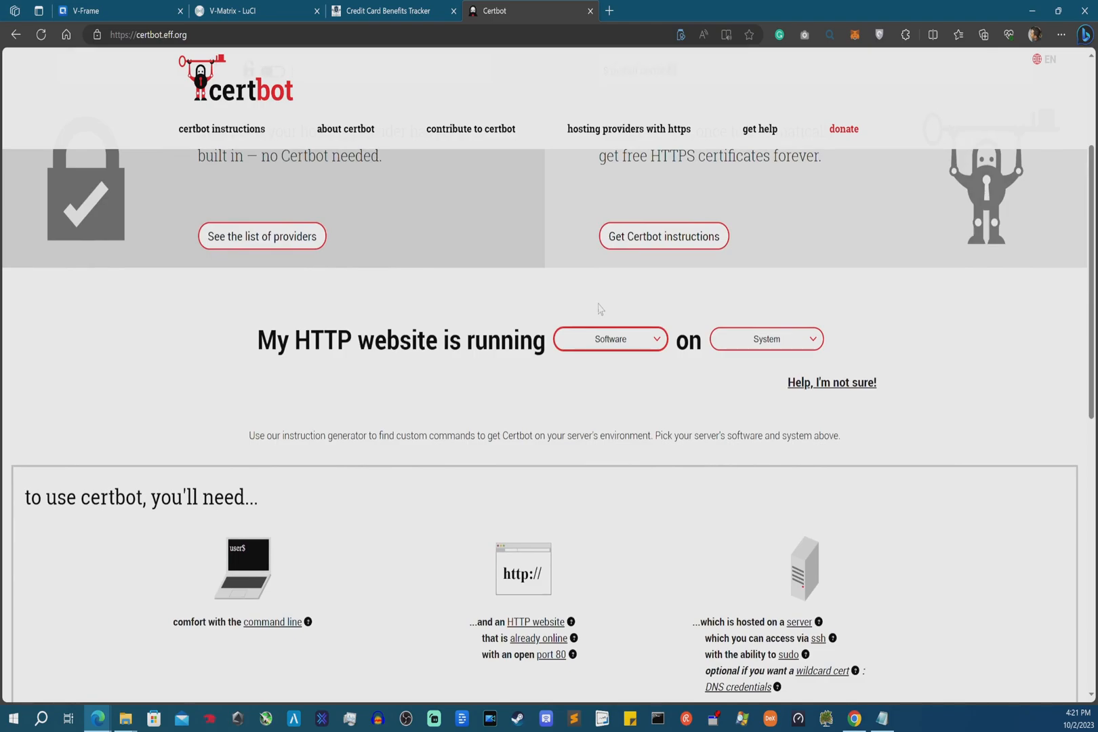
{"action": "left_click", "coordinate": [609, 342]}
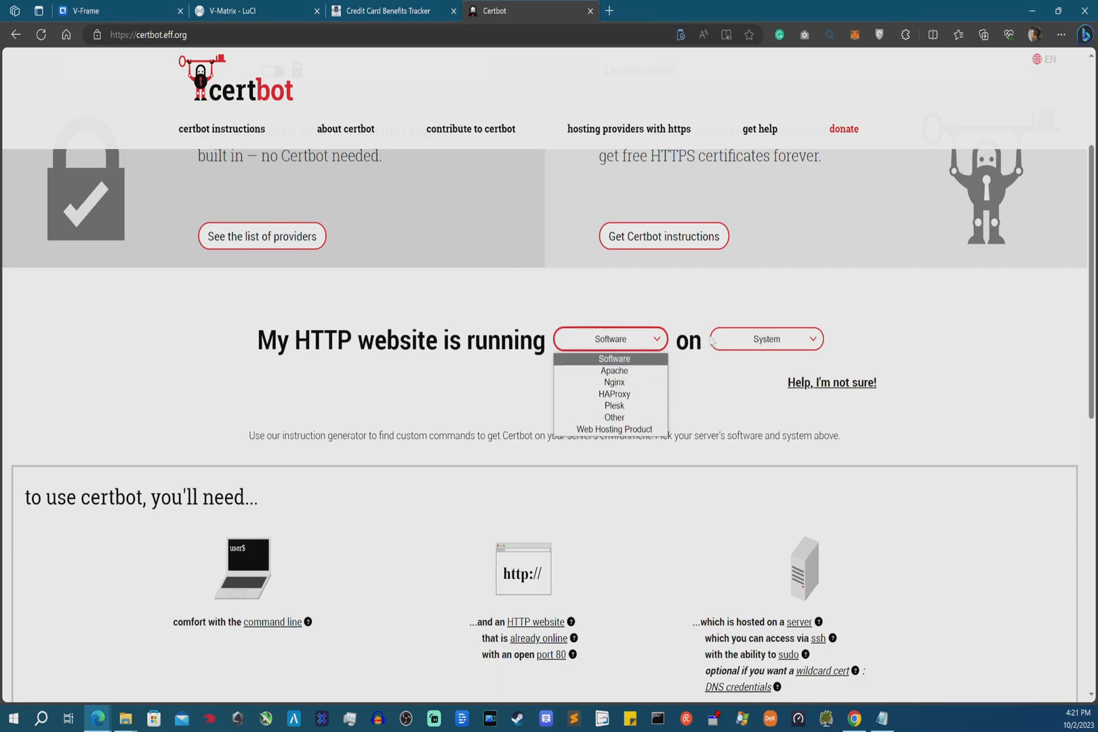
{"action": "left_click", "coordinate": [769, 342]}
{"action": "scroll", "coordinate": [763, 454], "scroll_direction": "down", "scroll_amount": 2}
{"action": "scroll", "coordinate": [762, 466], "scroll_direction": "up", "scroll_amount": 2}
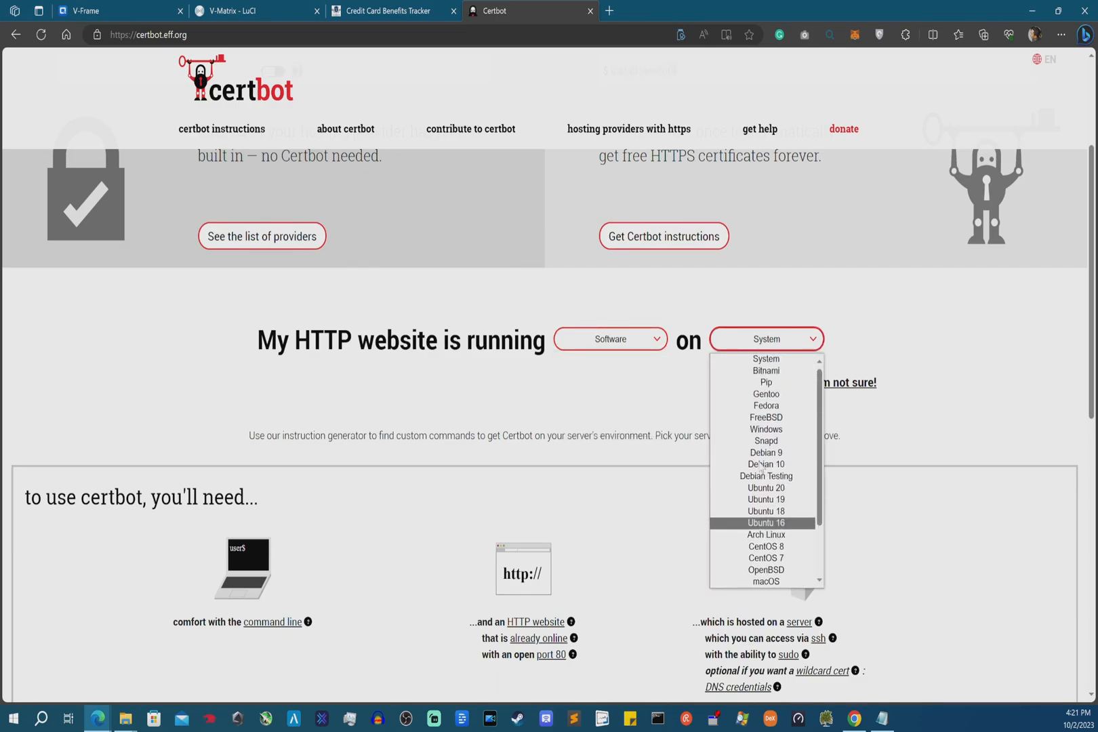
{"action": "left_click", "coordinate": [618, 342]}
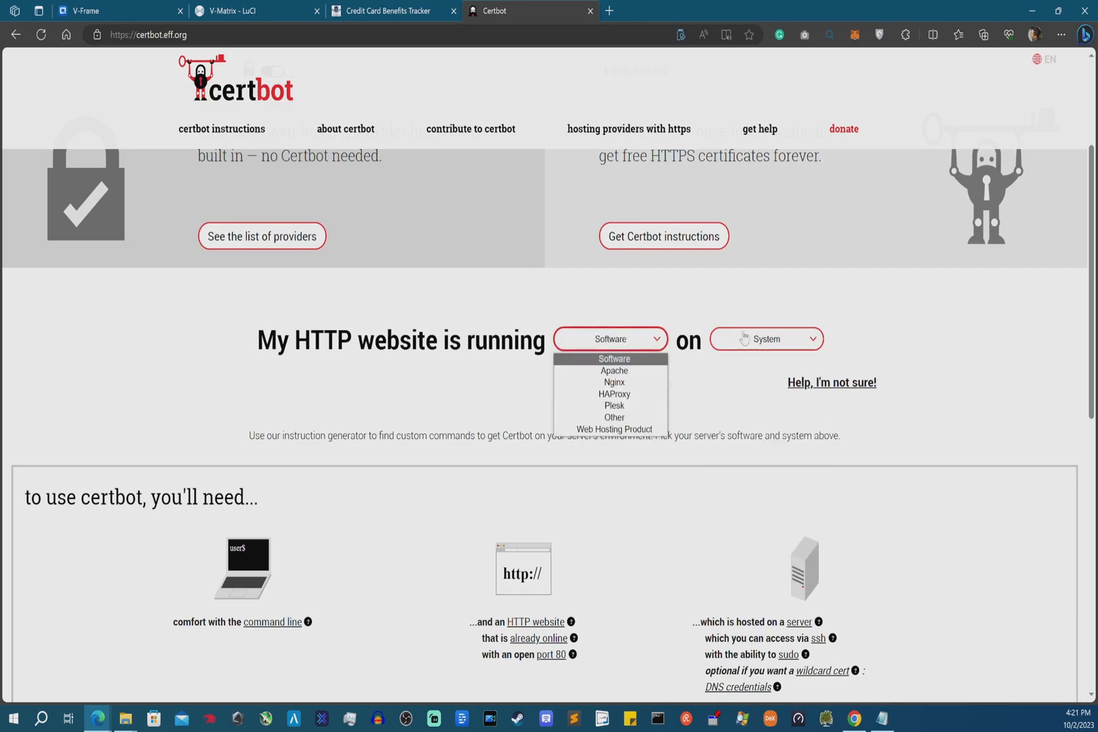
{"action": "left_click", "coordinate": [321, 395]}
{"action": "scroll", "coordinate": [322, 396], "scroll_direction": "down", "scroll_amount": 4}
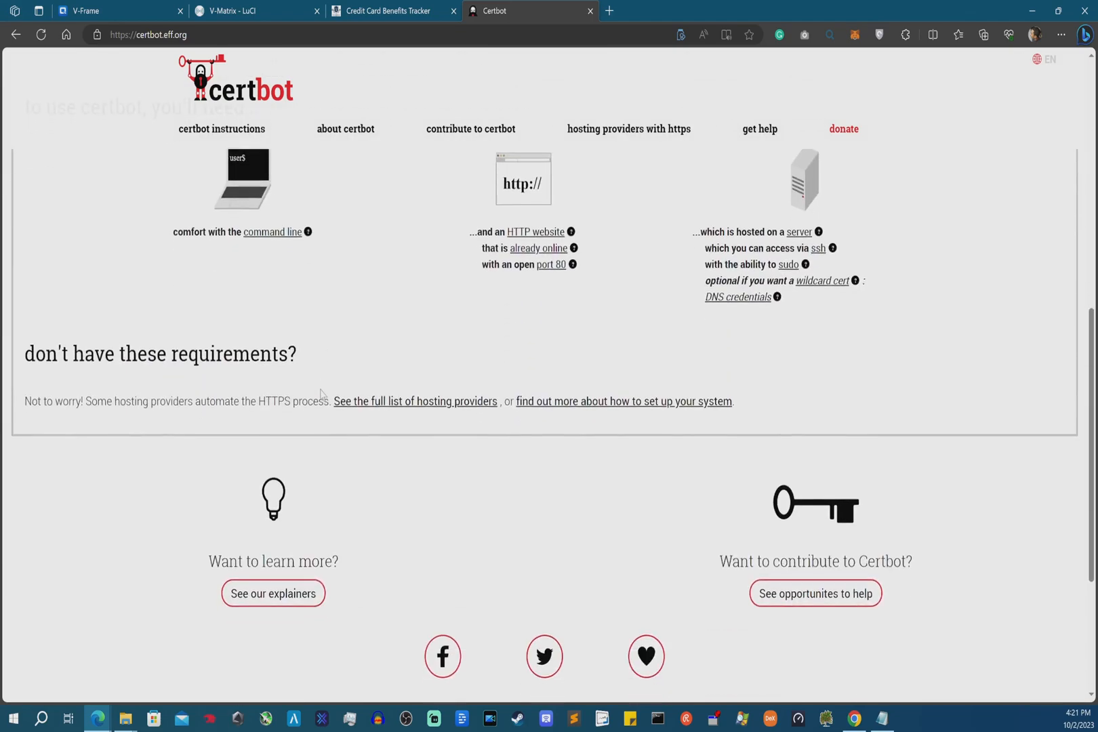
{"action": "scroll", "coordinate": [308, 370], "scroll_direction": "down", "scroll_amount": 3}
{"action": "scroll", "coordinate": [308, 369], "scroll_direction": "up", "scroll_amount": 5}
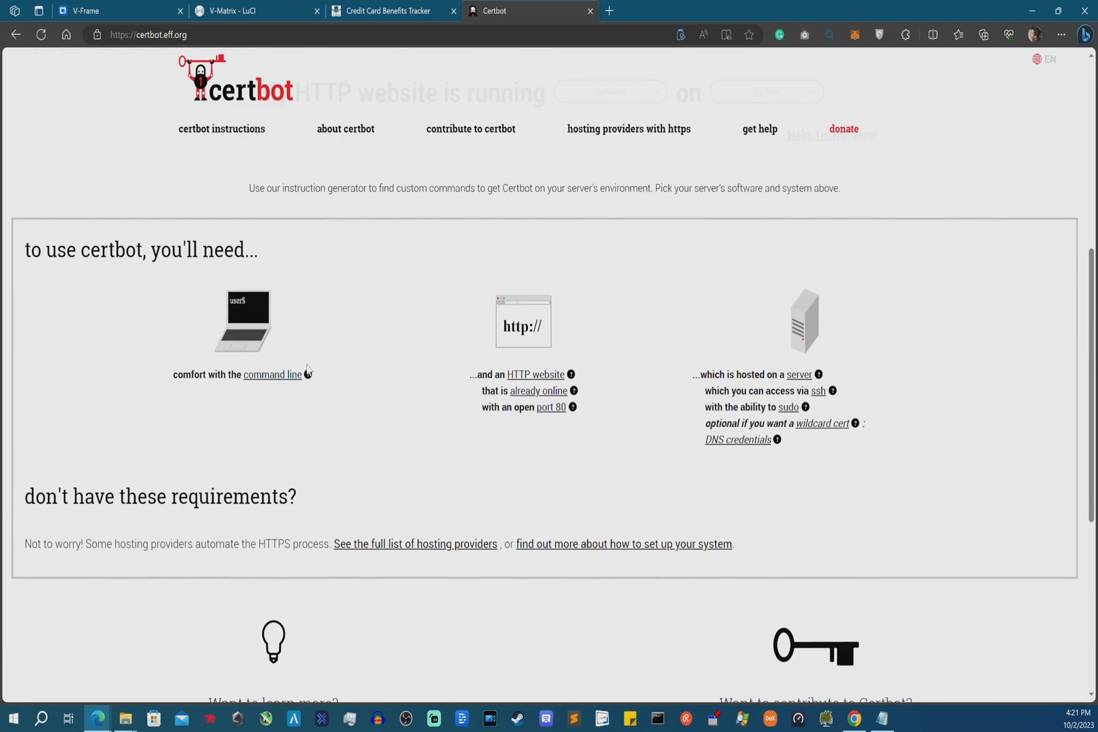
{"action": "scroll", "coordinate": [307, 369], "scroll_direction": "up", "scroll_amount": 4}
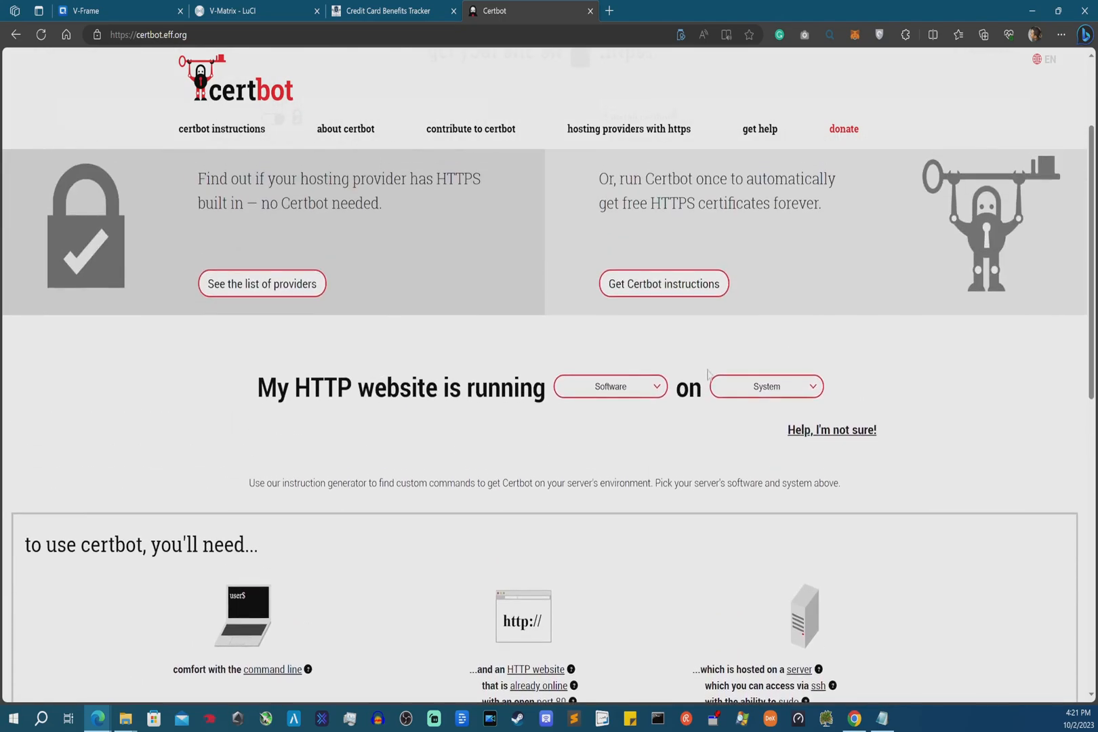
- Generate Certbot instructions for a Web Hosting Product on Windows and go to the installation instructions
{"action": "left_click", "coordinate": [636, 391]}
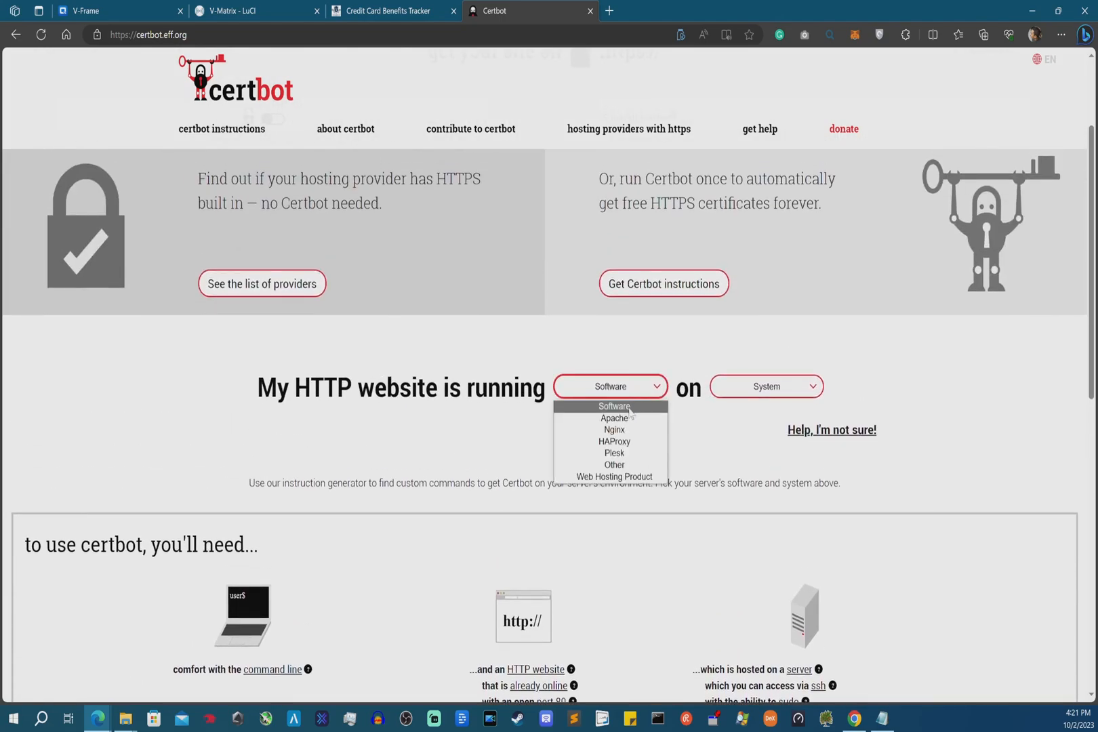
{"action": "left_click", "coordinate": [610, 476]}
{"action": "left_click", "coordinate": [721, 390]}
{"action": "scroll", "coordinate": [757, 478], "scroll_direction": "down", "scroll_amount": 2}
{"action": "scroll", "coordinate": [757, 478], "scroll_direction": "down", "scroll_amount": 1}
{"action": "scroll", "coordinate": [765, 479], "scroll_direction": "up", "scroll_amount": 3}
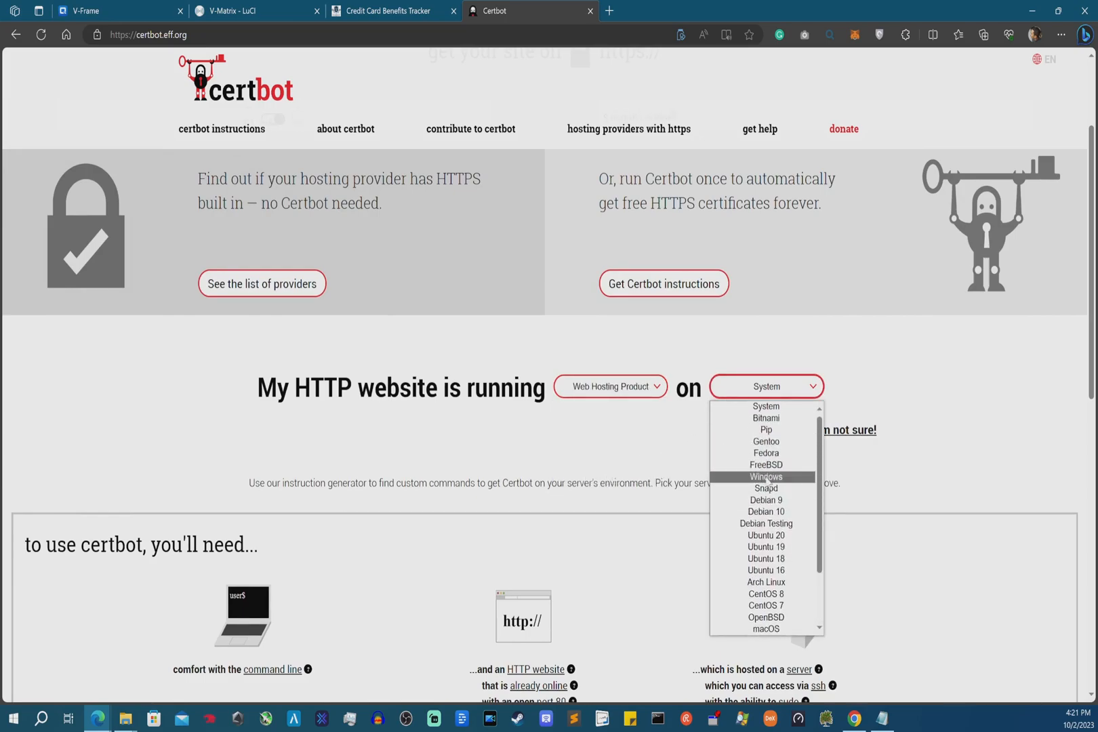
{"action": "left_click", "coordinate": [767, 478]}
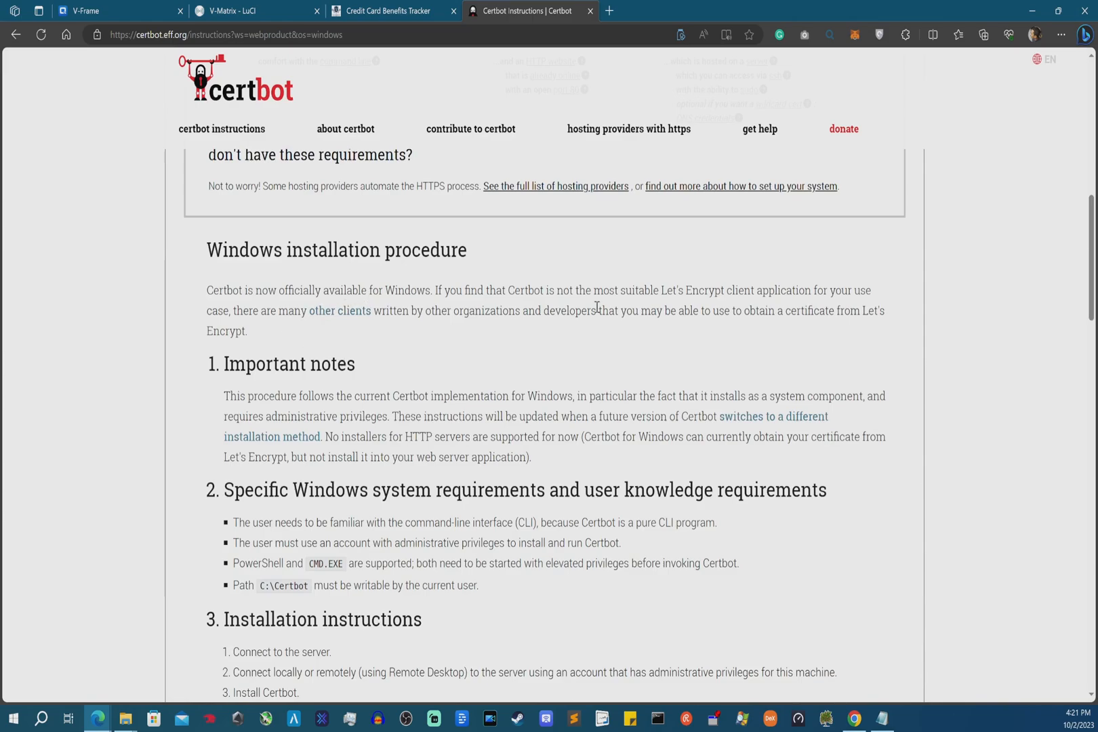
{"action": "scroll", "coordinate": [324, 309], "scroll_direction": "down", "scroll_amount": 4}
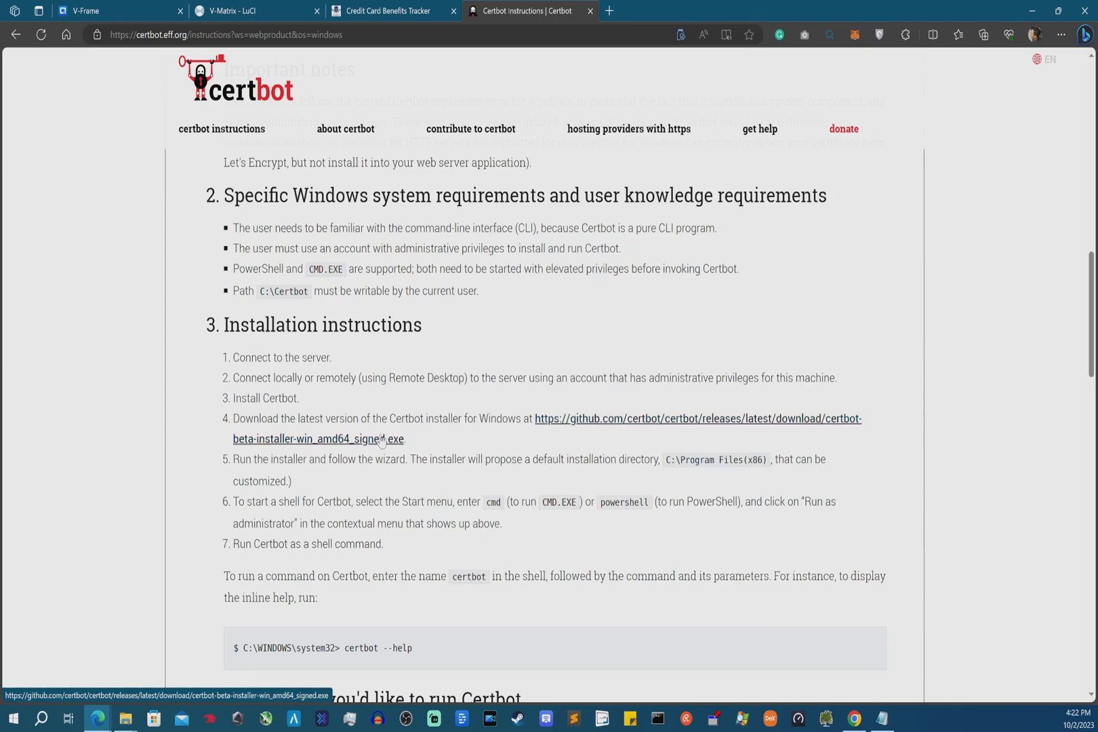
{"action": "scroll", "coordinate": [598, 429], "scroll_direction": "down", "scroll_amount": 1}
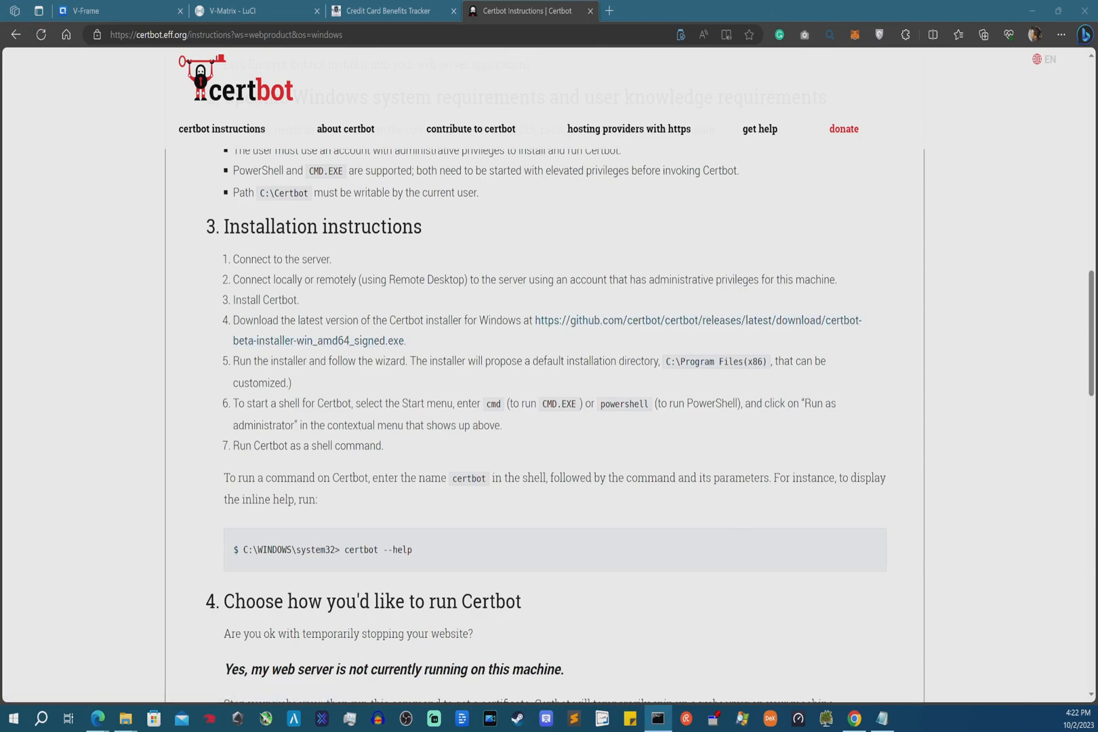
- Bring a Command Prompt window into view, run "certbot --help" and review the help text from its beginning
{"action": "left_click_drag", "start_coordinate": [2, 333], "coordinate": [342, 312]}
{"action": "left_click", "coordinate": [267, 392]}
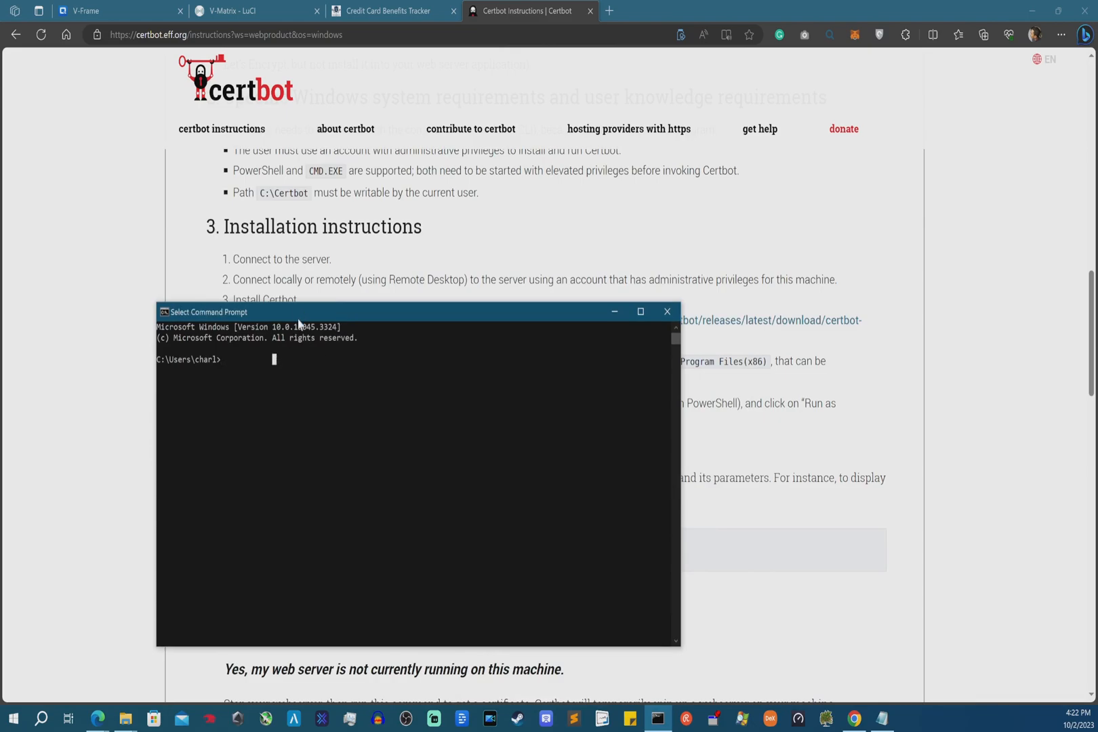
{"action": "left_click_drag", "start_coordinate": [299, 313], "coordinate": [625, 179]}
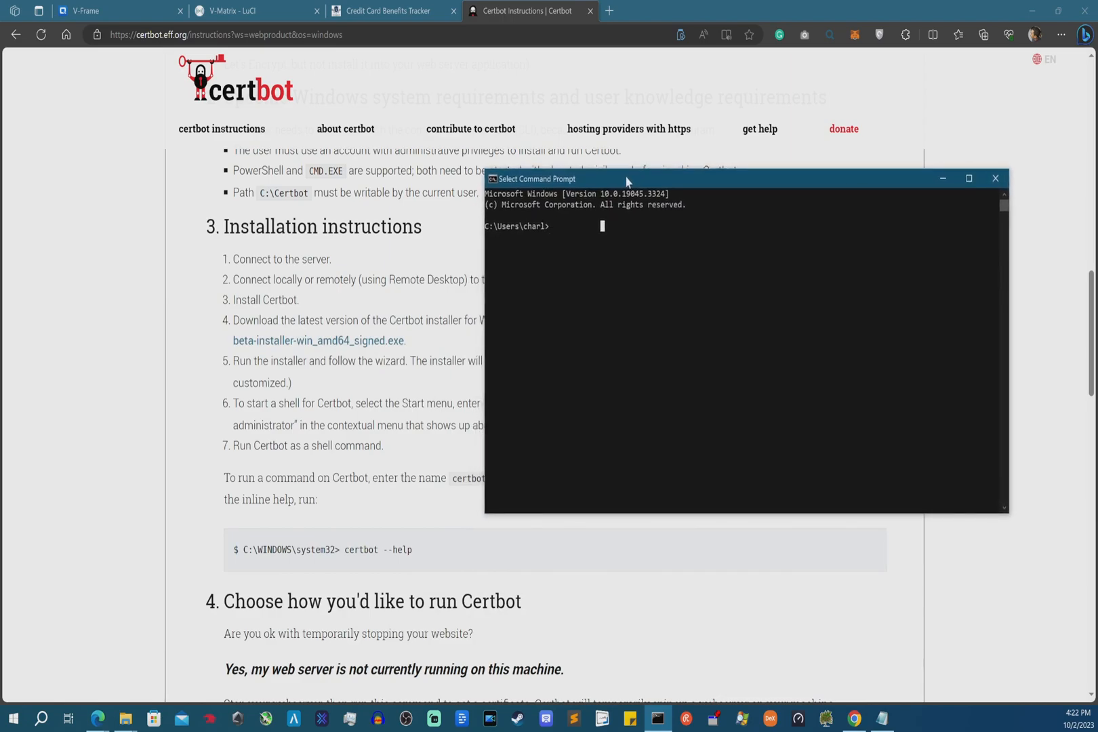
{"action": "type", "text": "certbot --help"}
{"action": "key", "text": "Return"}
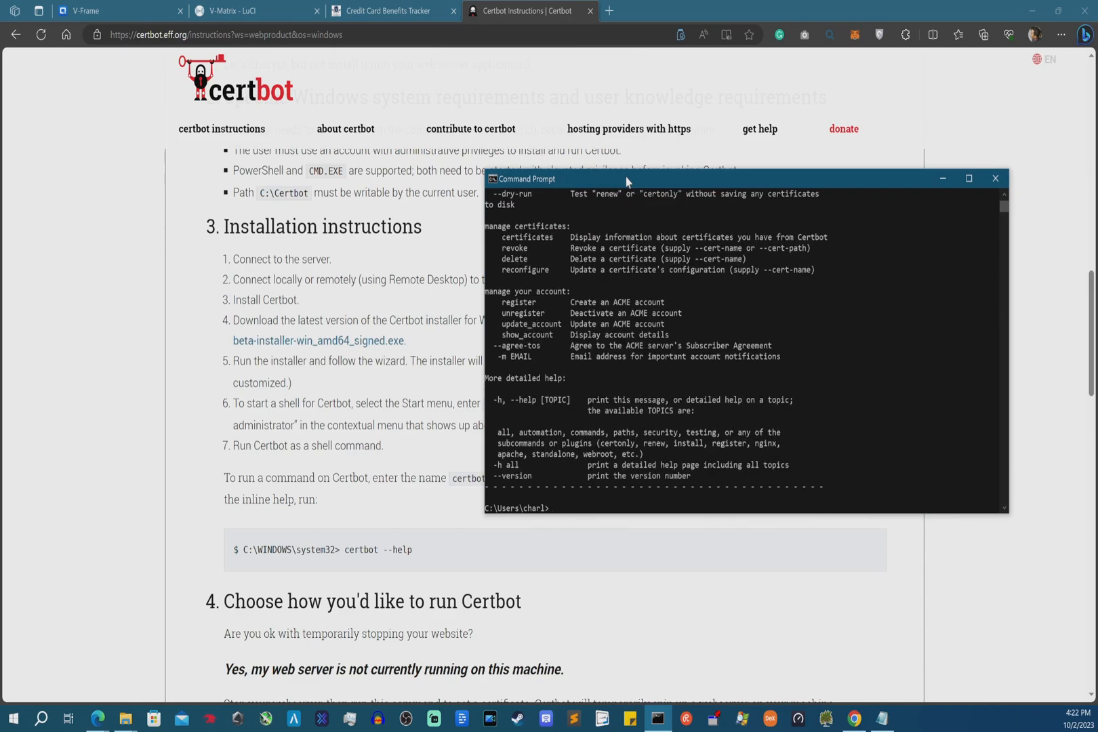
{"action": "scroll", "coordinate": [730, 272], "scroll_direction": "up", "scroll_amount": 15}
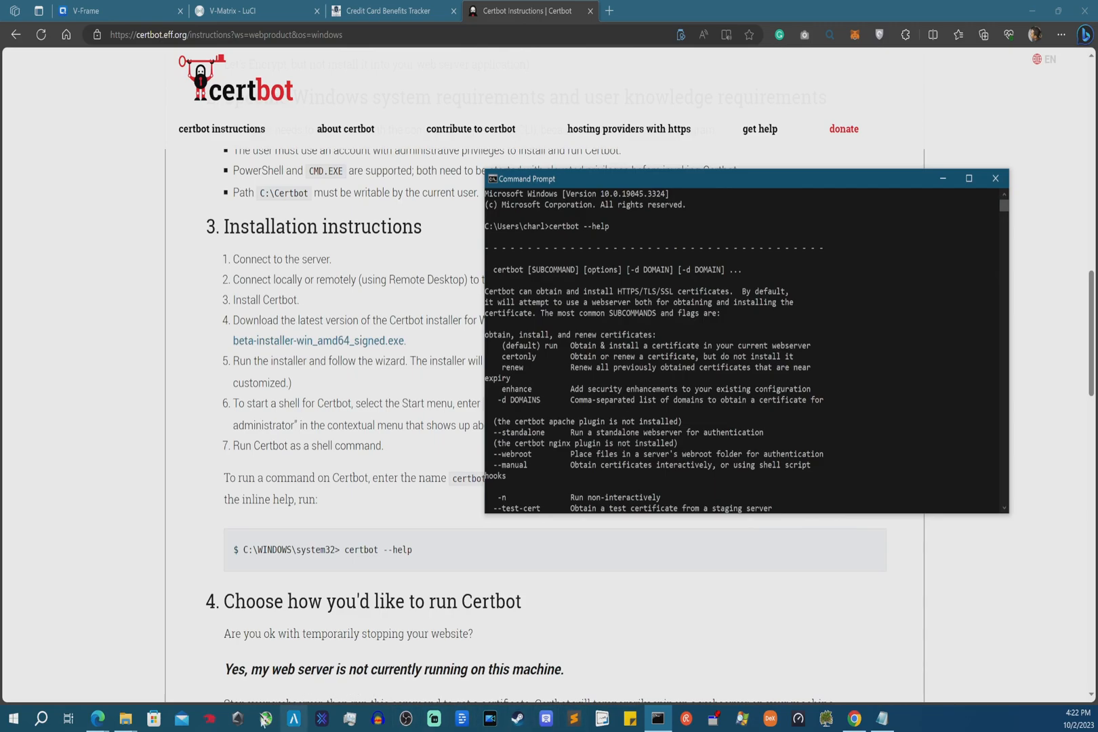
- View the contents of the Certbot folder on the C: drive in File Explorer, then return to the Command Prompt window
{"action": "left_click", "coordinate": [125, 717]}
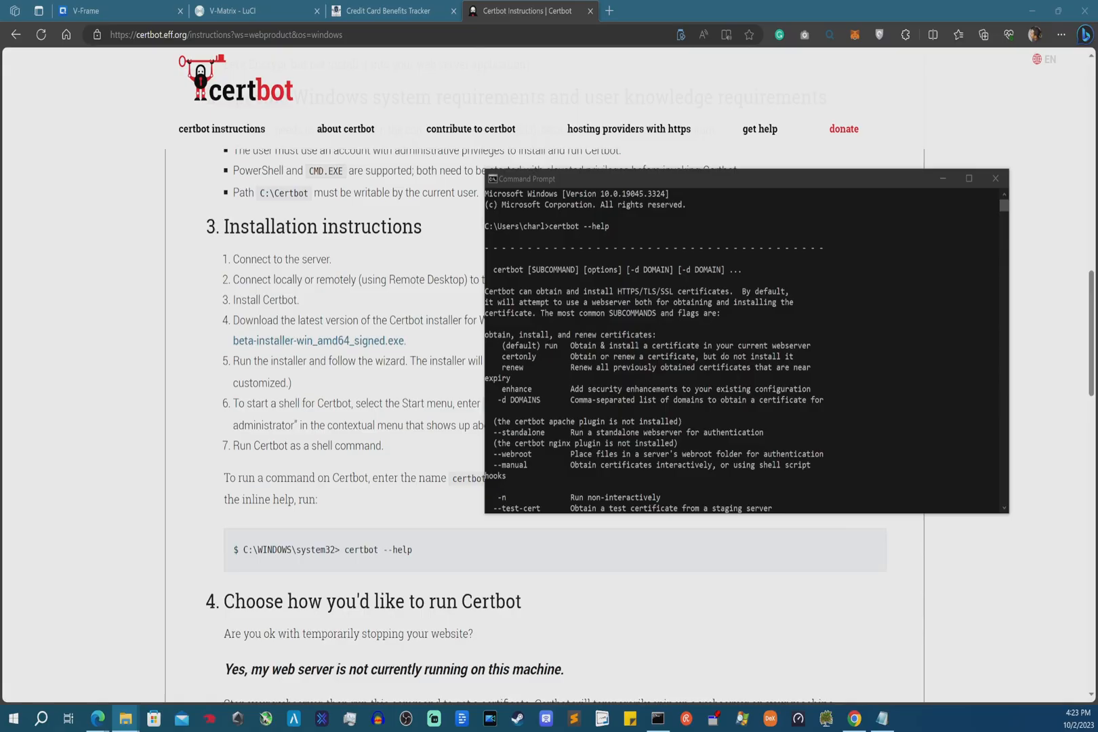
{"action": "left_click_drag", "start_coordinate": [0, 253], "coordinate": [427, 172]}
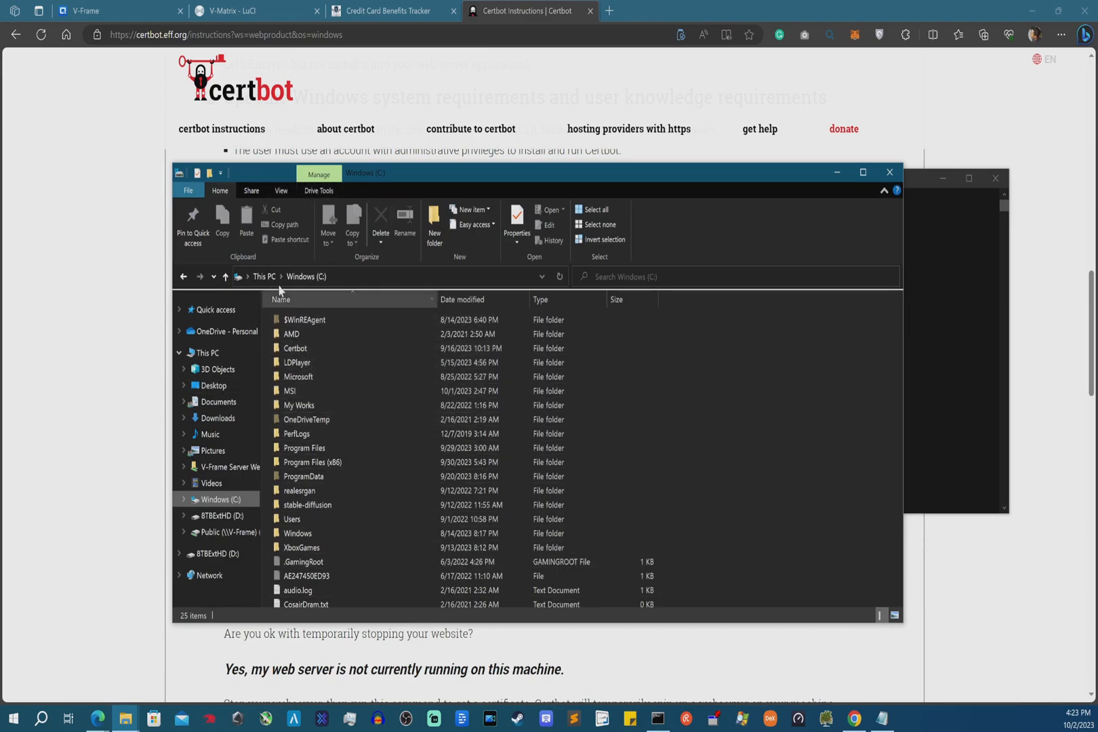
{"action": "double_click", "coordinate": [309, 351]}
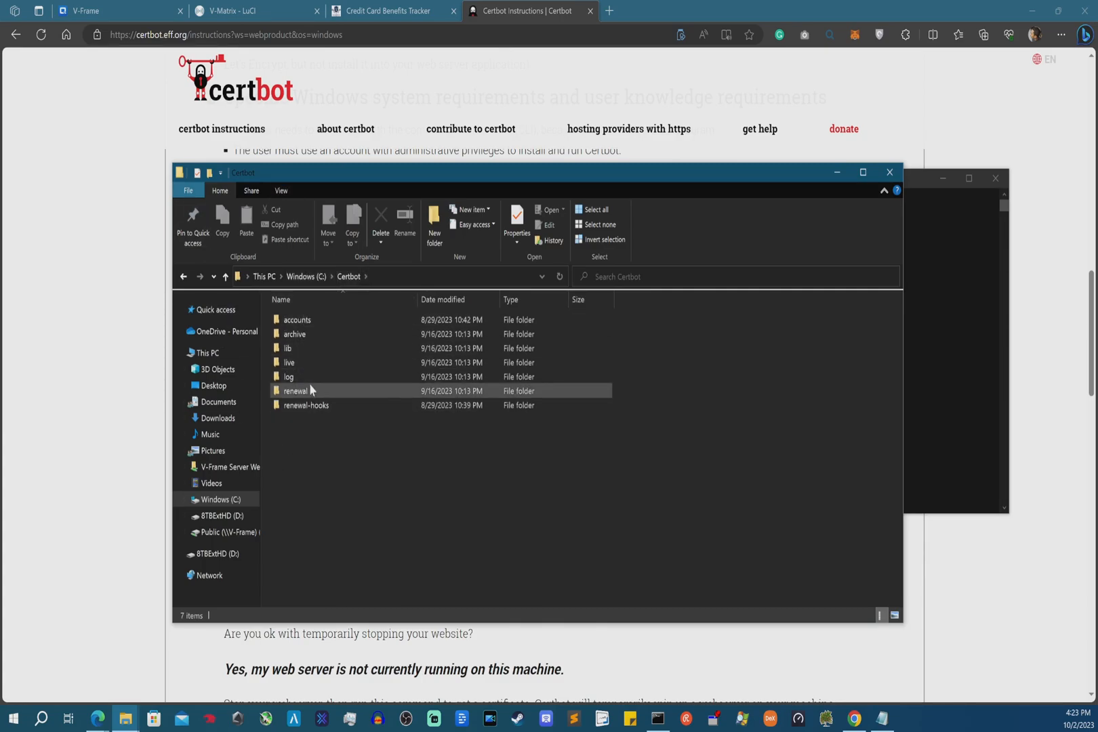
{"action": "left_click_drag", "start_coordinate": [737, 176], "coordinate": [636, 178]}
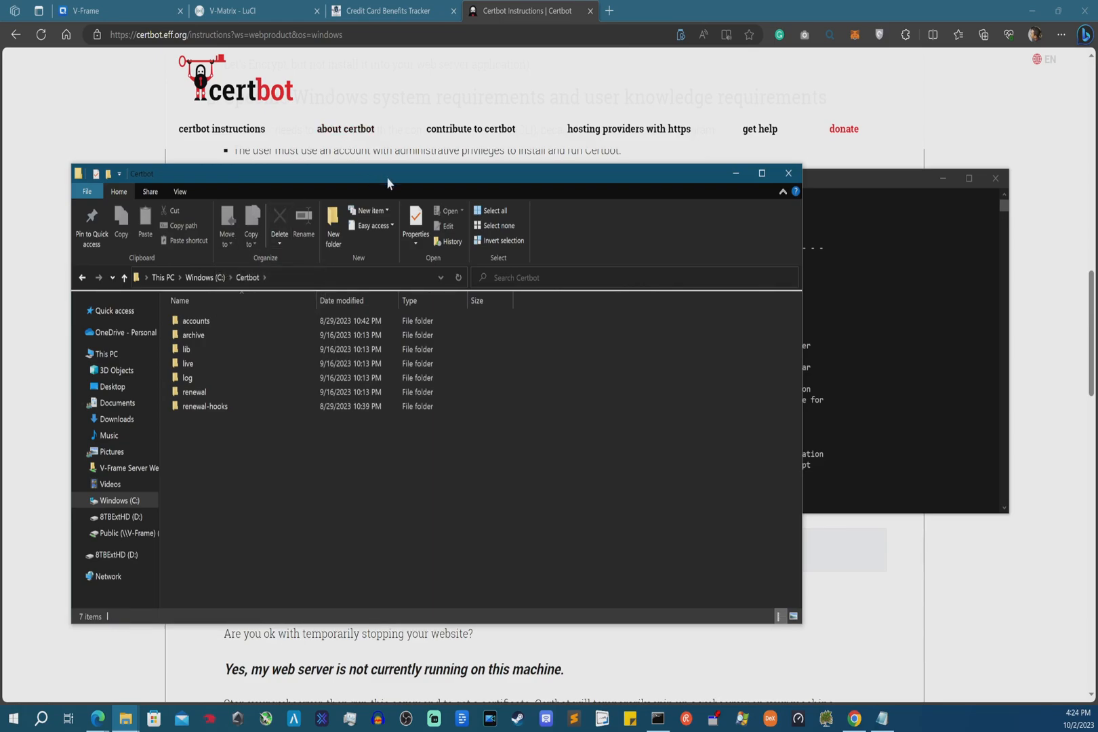
{"action": "left_click_drag", "start_coordinate": [387, 179], "coordinate": [0, 196]}
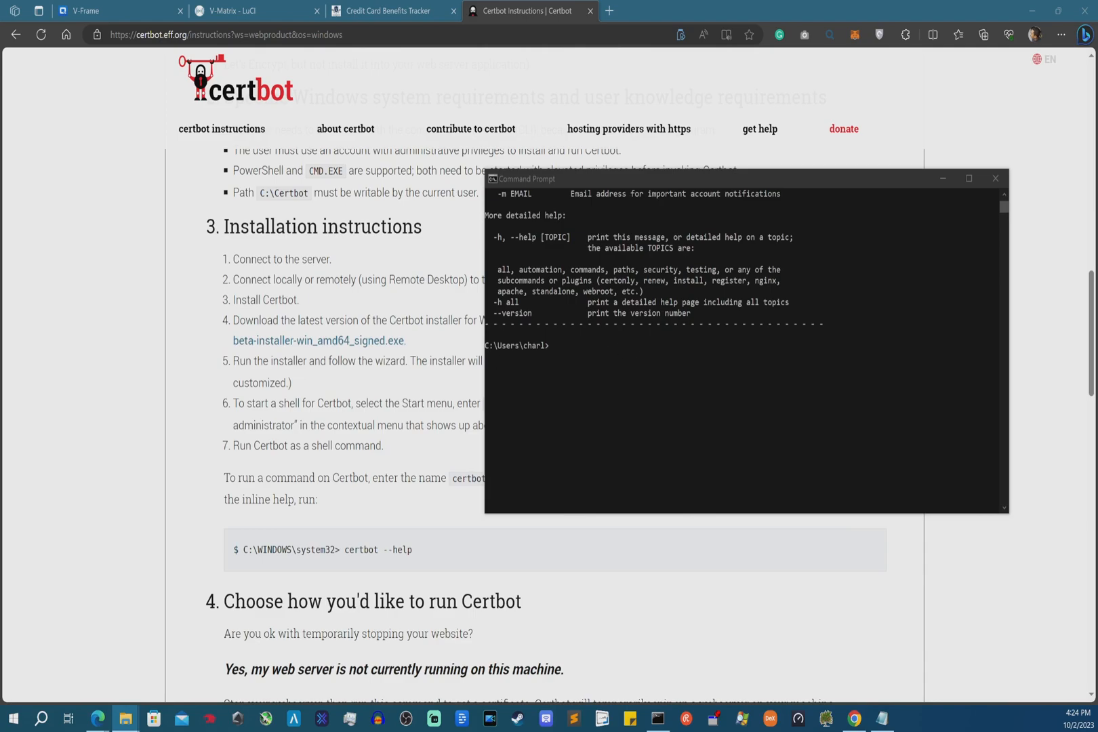
{"action": "left_click_drag", "start_coordinate": [682, 178], "coordinate": [461, 176]}
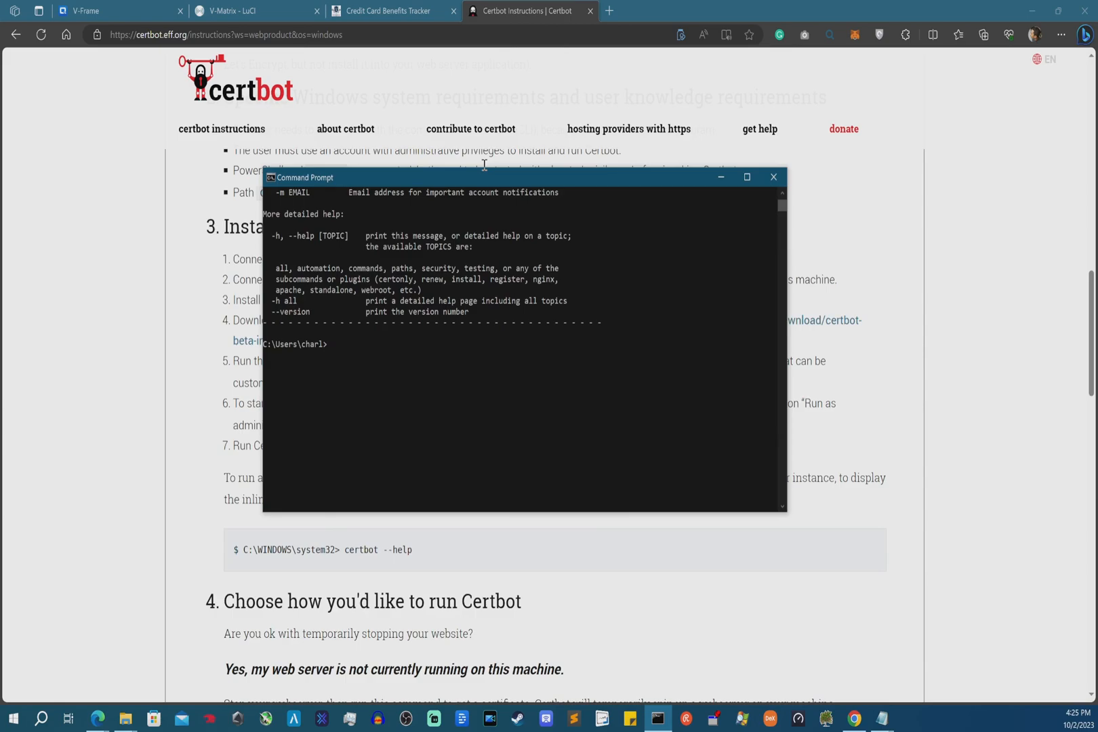
- Switch to the V-Frame NAS Control Panel and review the Web Server's HTTP and HTTPS port numbers and its virtual host list
{"action": "left_click", "coordinate": [111, 7]}
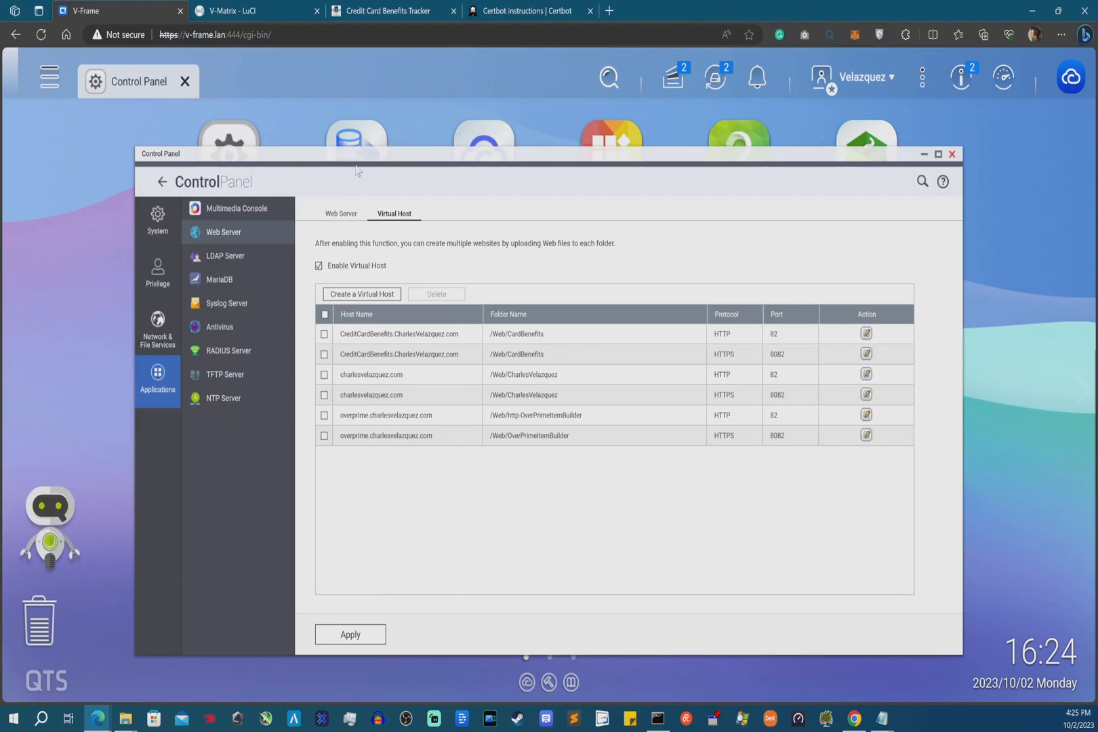
{"action": "left_click", "coordinate": [346, 215]}
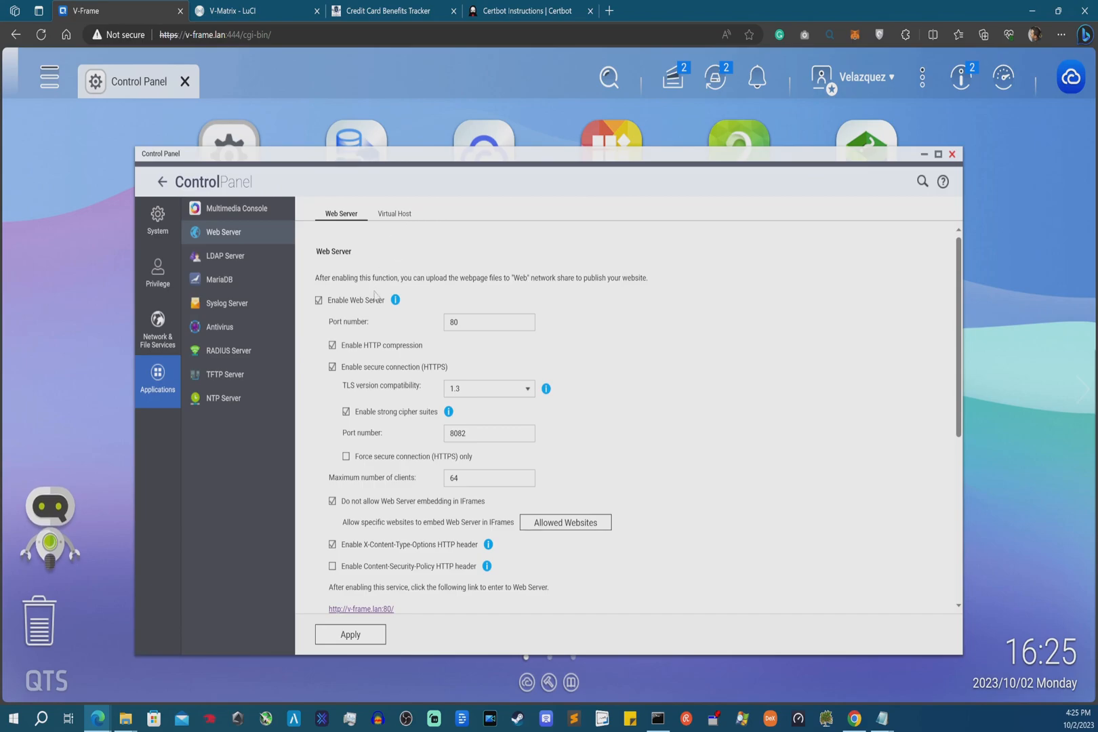
{"action": "double_click", "coordinate": [475, 323]}
{"action": "double_click", "coordinate": [477, 432]}
{"action": "left_click", "coordinate": [392, 214]}
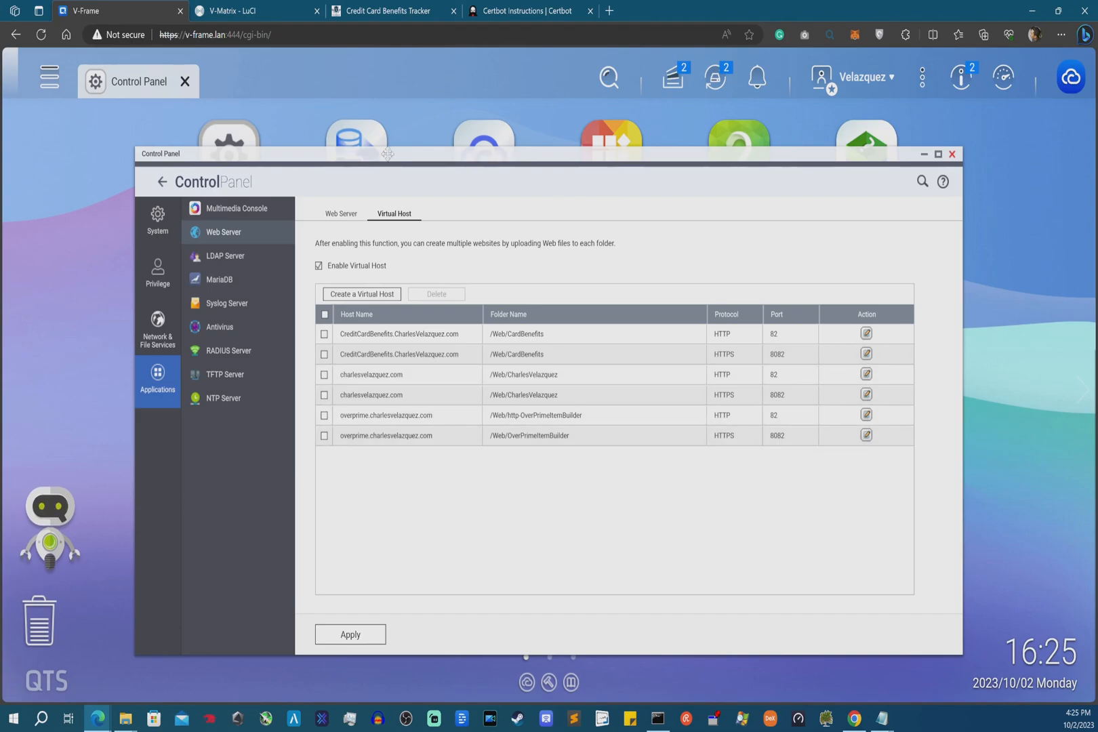
{"action": "left_click", "coordinate": [342, 215]}
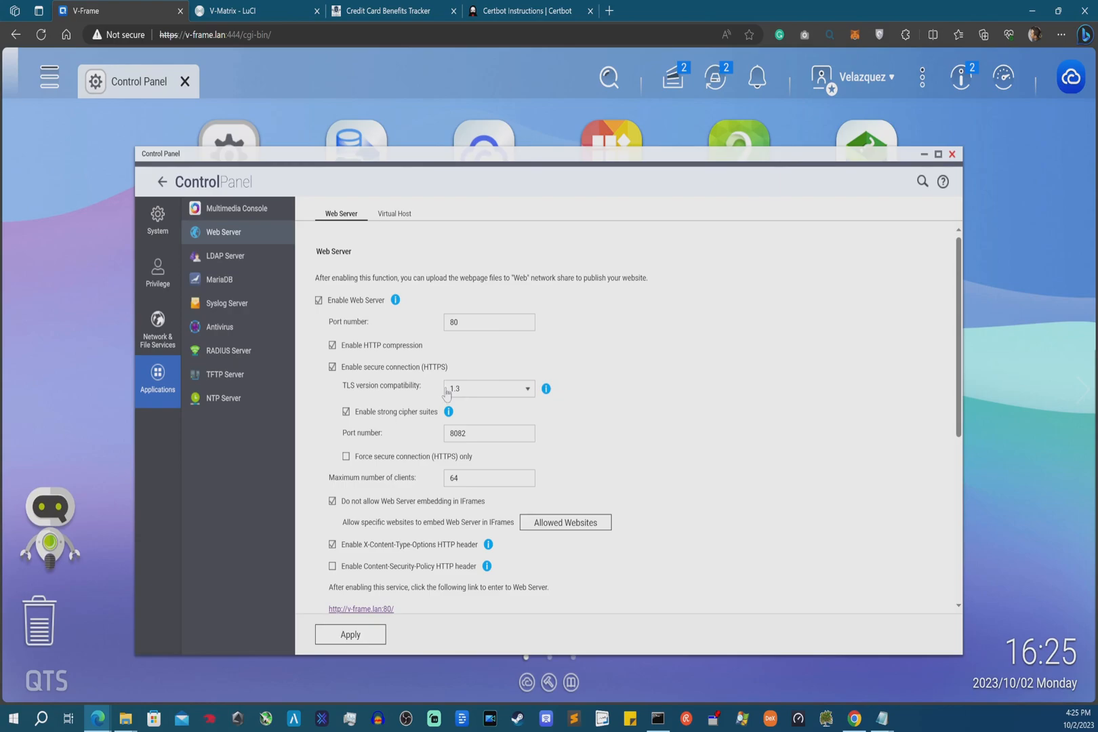
- View the NAS's general system administration settings and compare their HTTP and HTTPS ports with the host name and port in the page address
{"action": "left_click", "coordinate": [162, 218]}
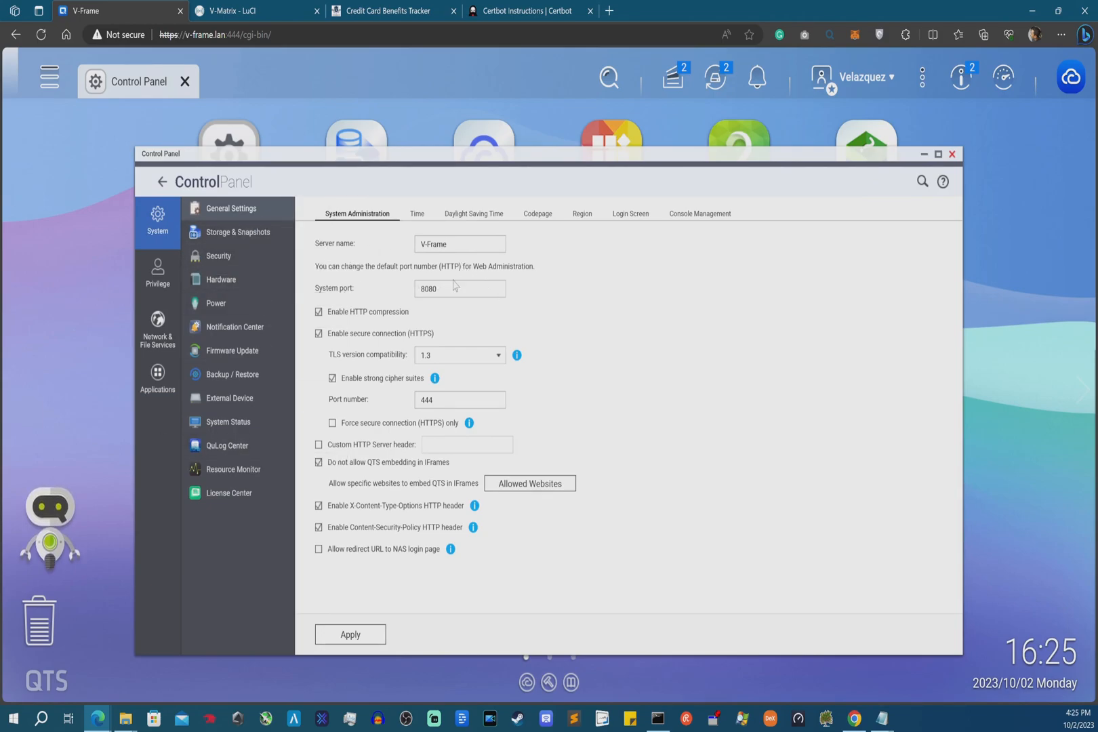
{"action": "double_click", "coordinate": [453, 288]}
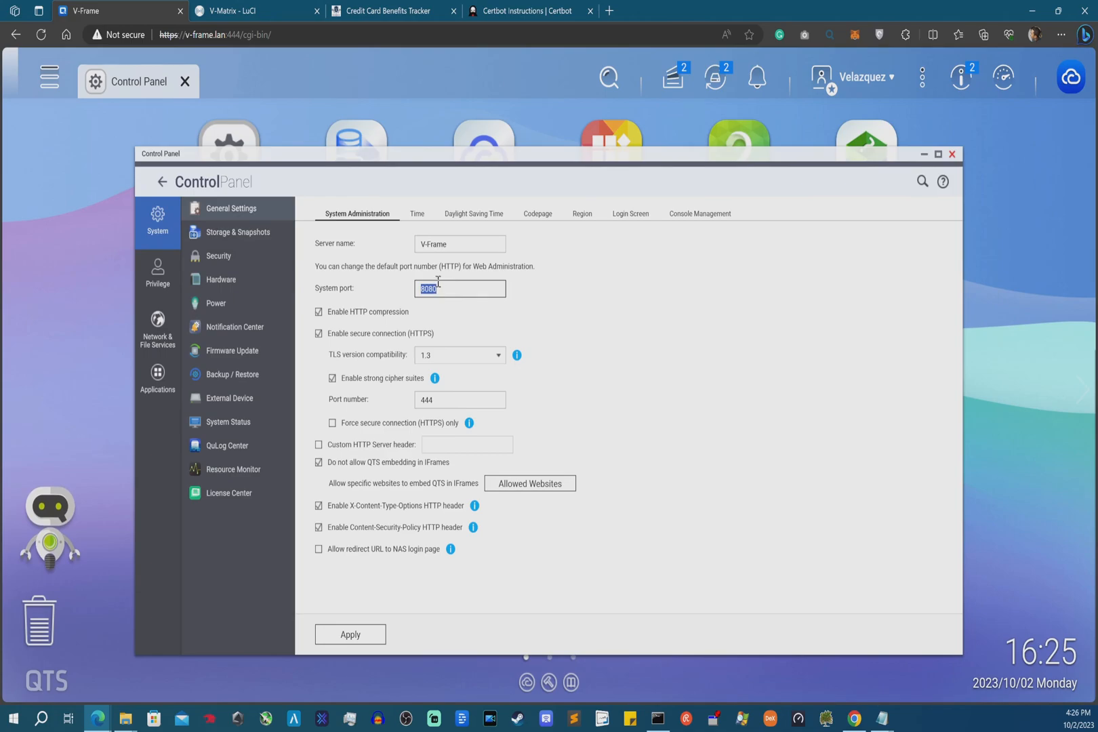
{"action": "double_click", "coordinate": [443, 400]}
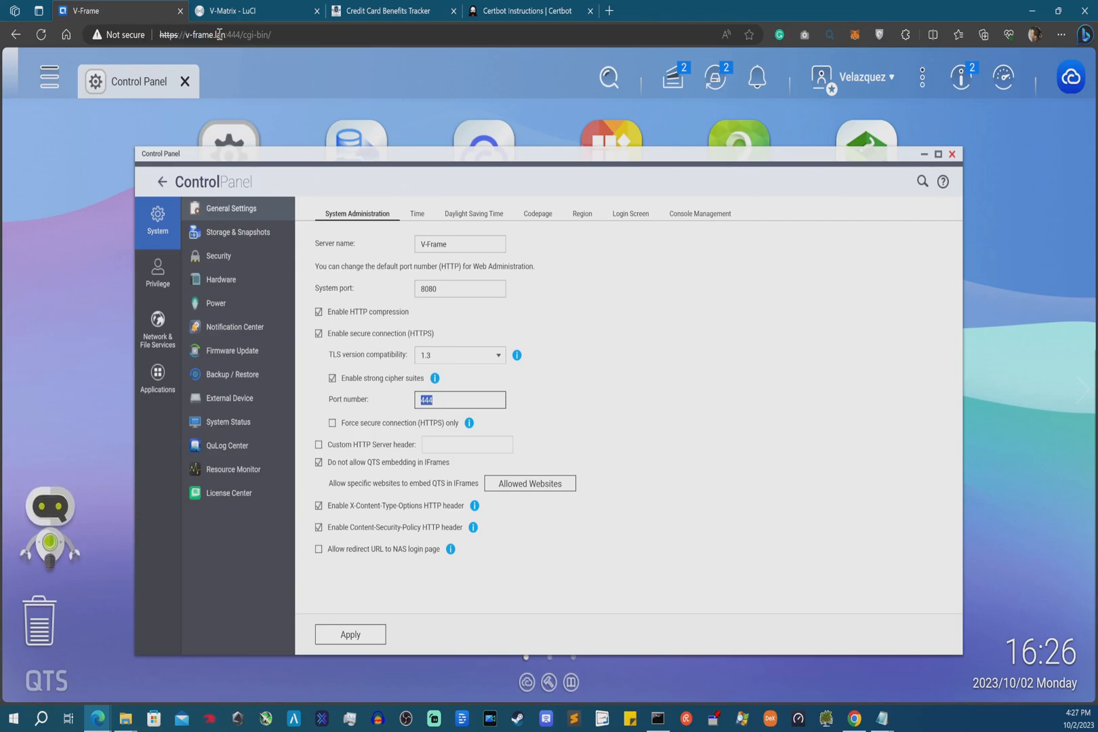
{"action": "left_click_drag", "start_coordinate": [226, 33], "coordinate": [185, 33]}
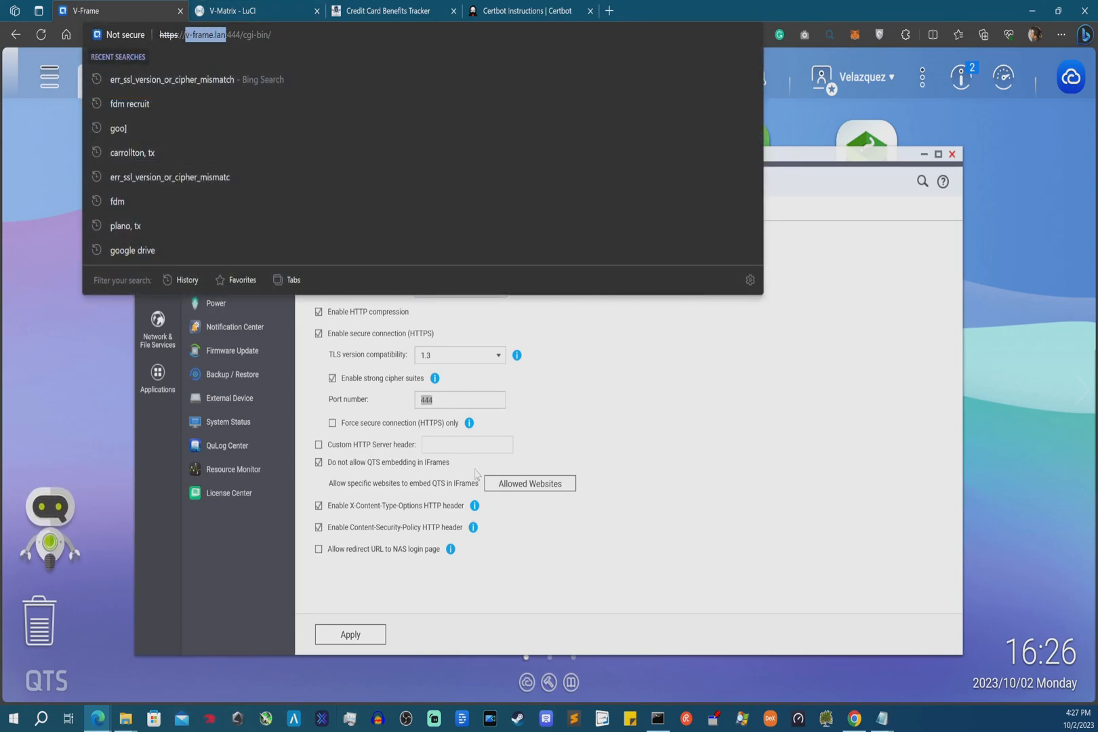
{"action": "left_click", "coordinate": [223, 34]}
{"action": "double_click", "coordinate": [235, 35]}
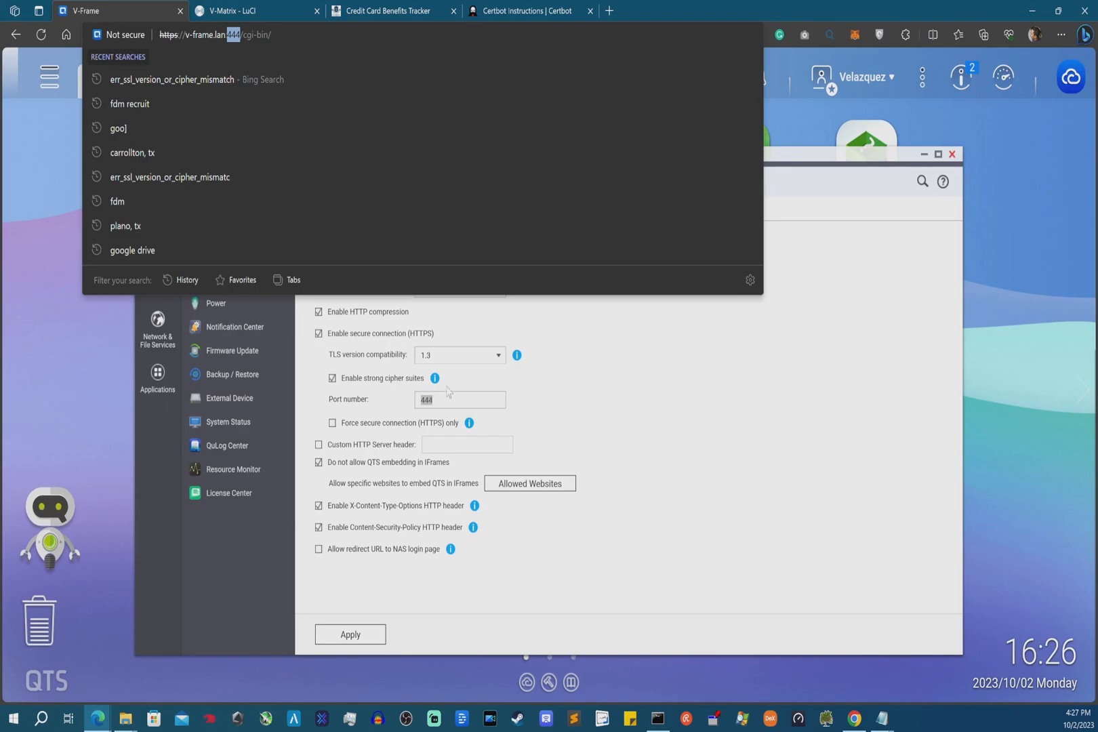
{"action": "left_click", "coordinate": [548, 393]}
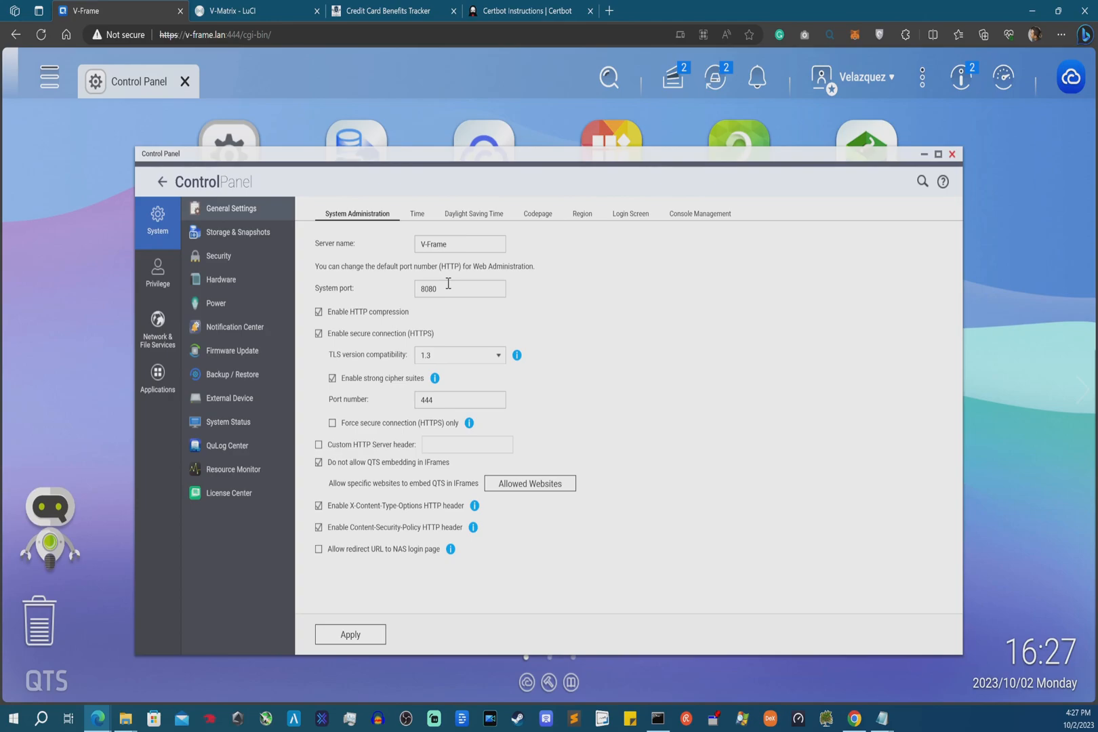
- Recheck the port in the page address, then review the system port and secure connection port number again
{"action": "left_click", "coordinate": [240, 32]}
{"action": "left_click", "coordinate": [240, 33]}
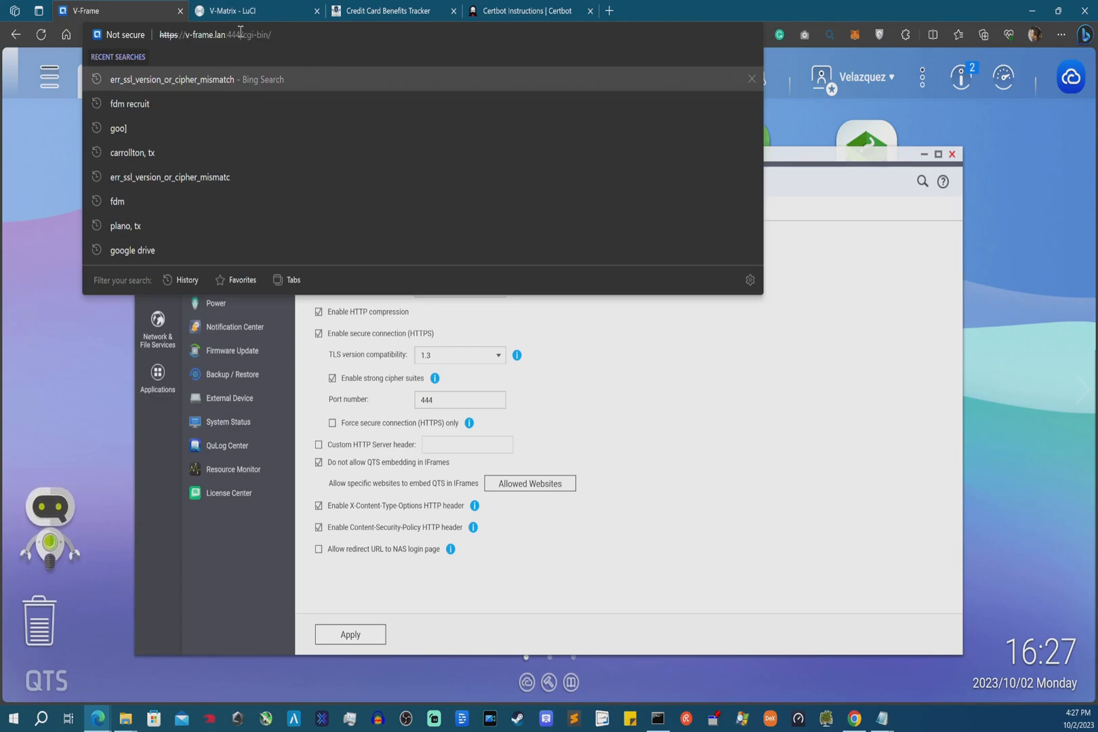
{"action": "left_click", "coordinate": [233, 615]}
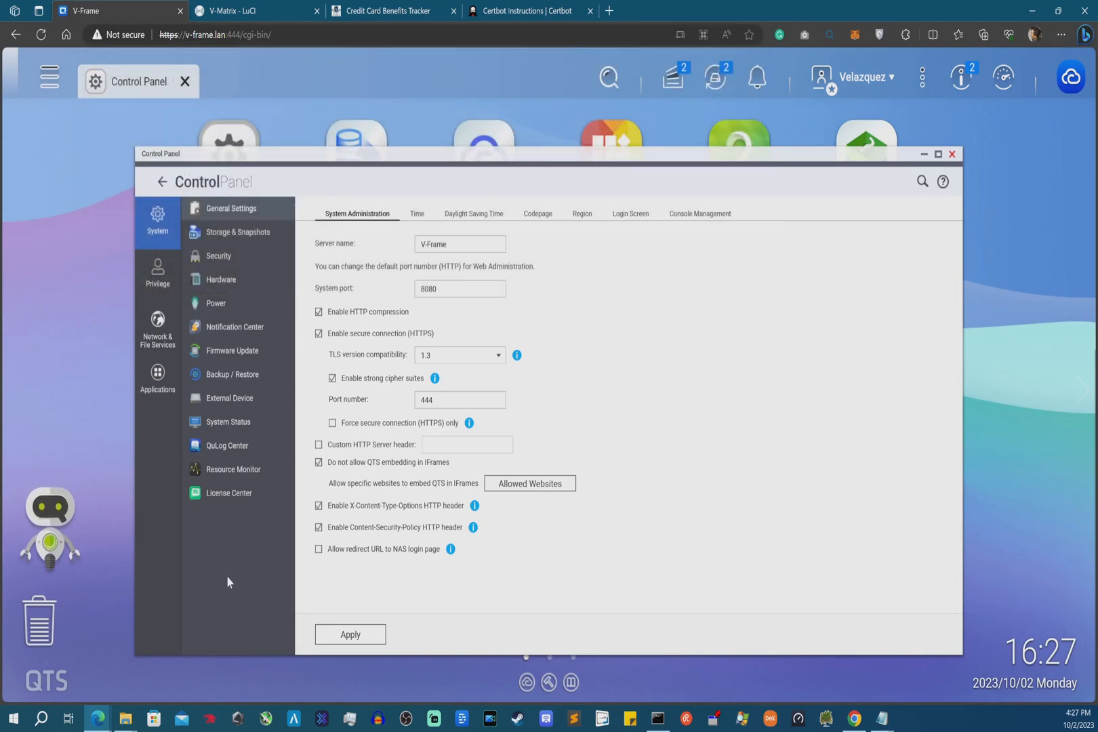
{"action": "left_click", "coordinate": [437, 284]}
{"action": "left_click_drag", "start_coordinate": [466, 287], "coordinate": [405, 293]}
{"action": "left_click_drag", "start_coordinate": [440, 402], "coordinate": [400, 400]}
{"action": "left_click", "coordinate": [442, 399]}
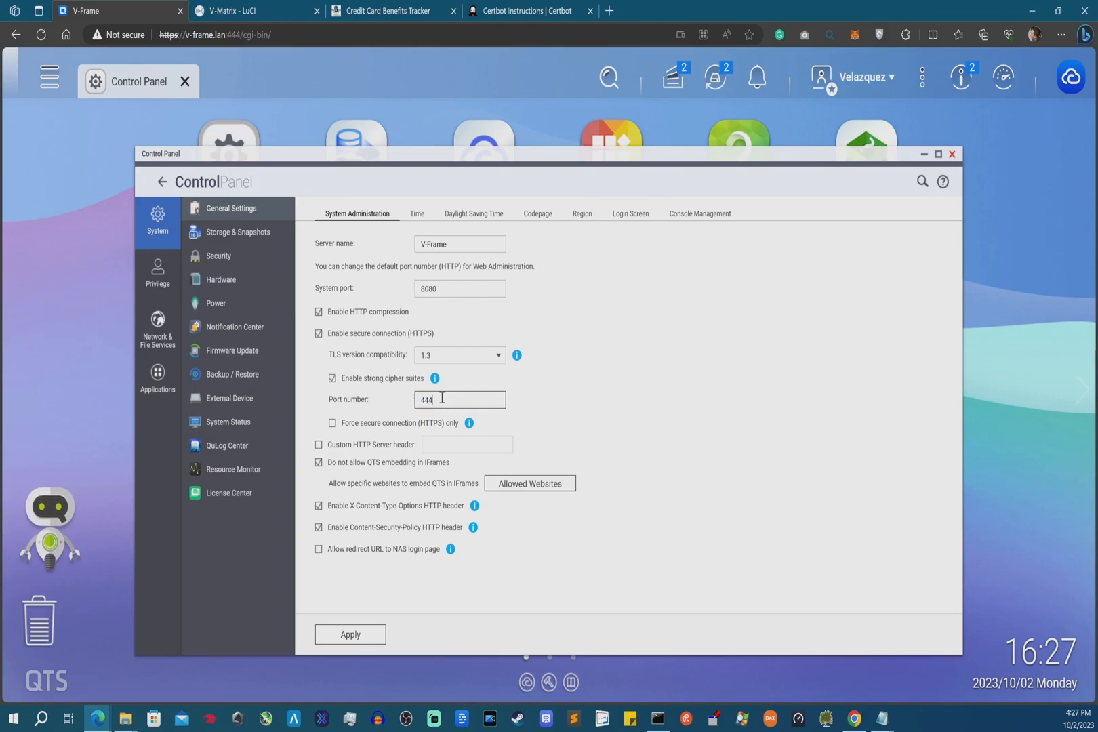